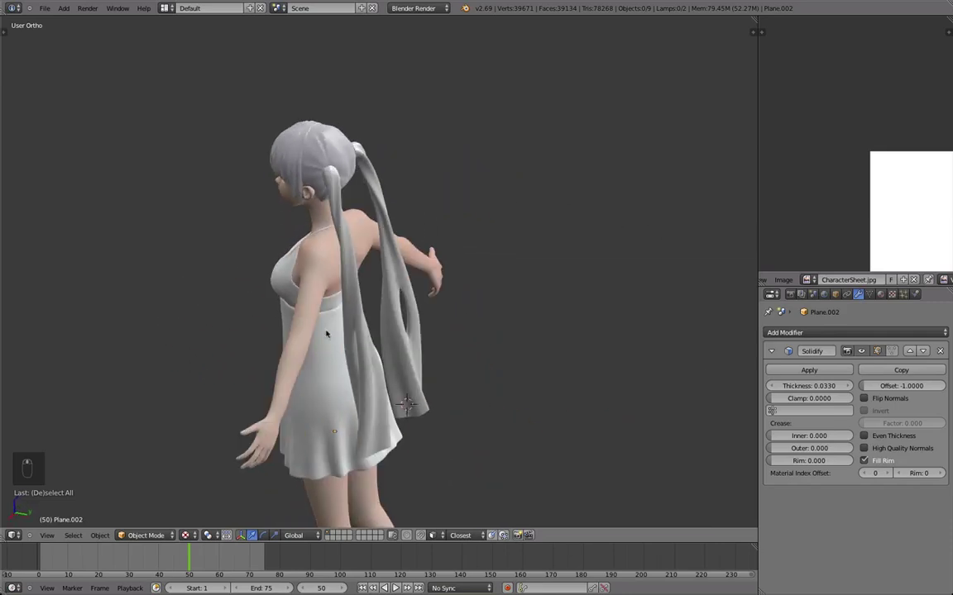
Step: Switch editing from the dress to the ponytail mesh and select its open bottom edge loop
middle_click_drag(509, 338, 407, 372)
key("KP_3")
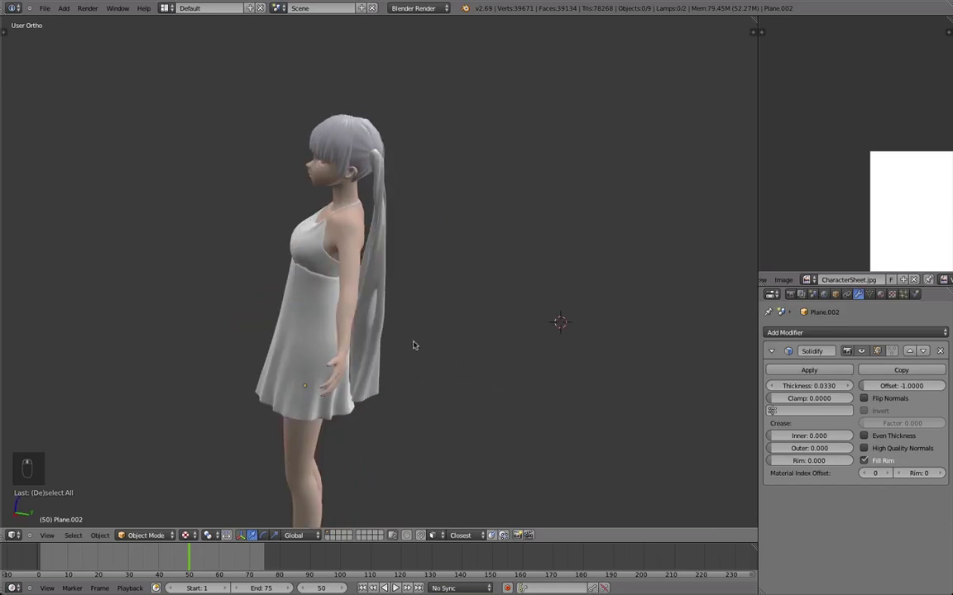
scroll(361, 330, "up", 4)
key("Tab")
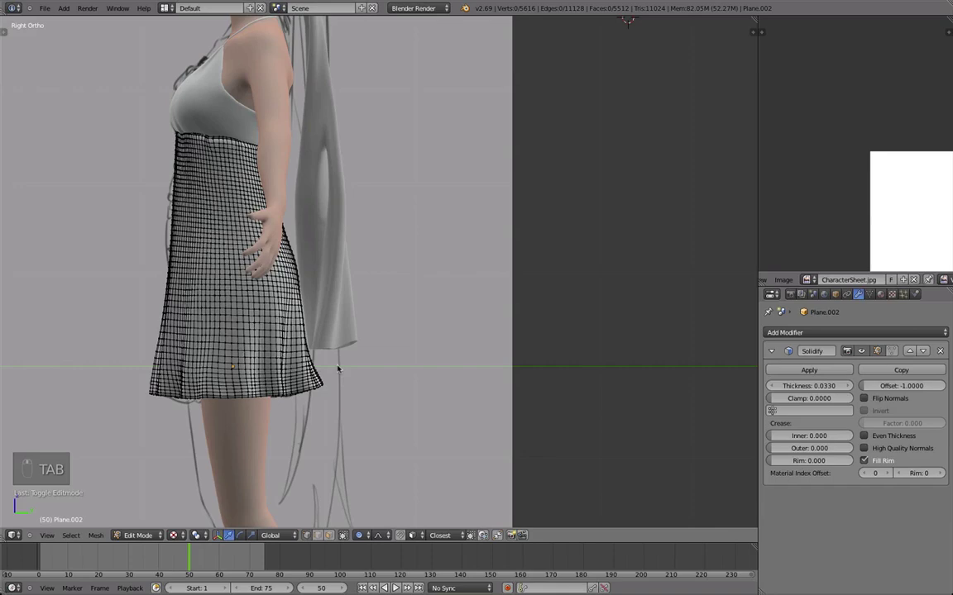
key("Tab")
right_click(341, 345)
key("Tab")
middle_click_drag(342, 351, 379, 258, "shift")
scroll(379, 258, "up", 5)
right_click(379, 162, "alt")
scroll(398, 234, "down", 5)
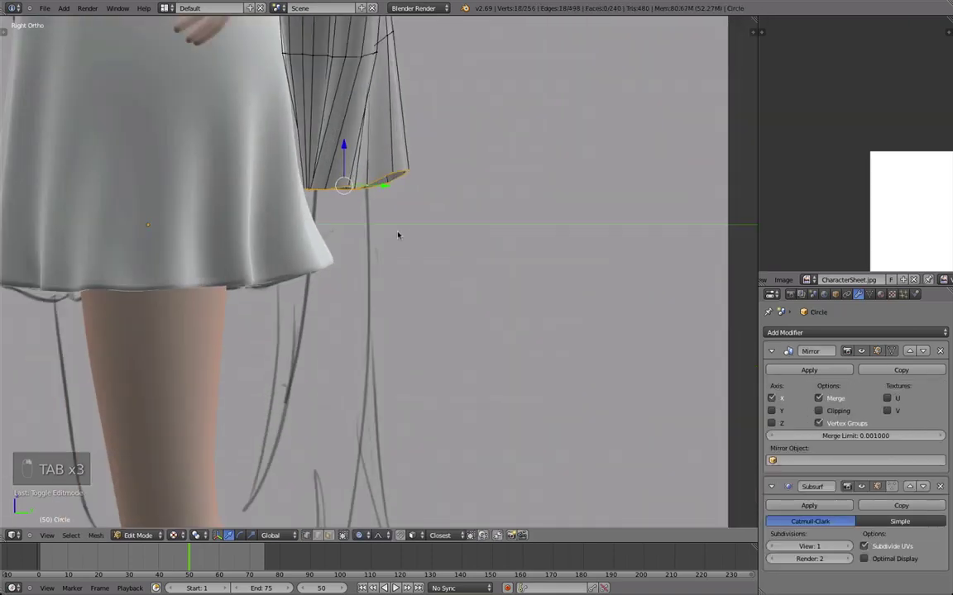
Step: Examine the ponytail's lower end against the front reference drawing and inspect its open bottom from below
middle_click_drag(429, 276, 446, 217, "shift")
middle_click_drag(403, 253, 634, 235)
scroll(395, 165, "down", 1)
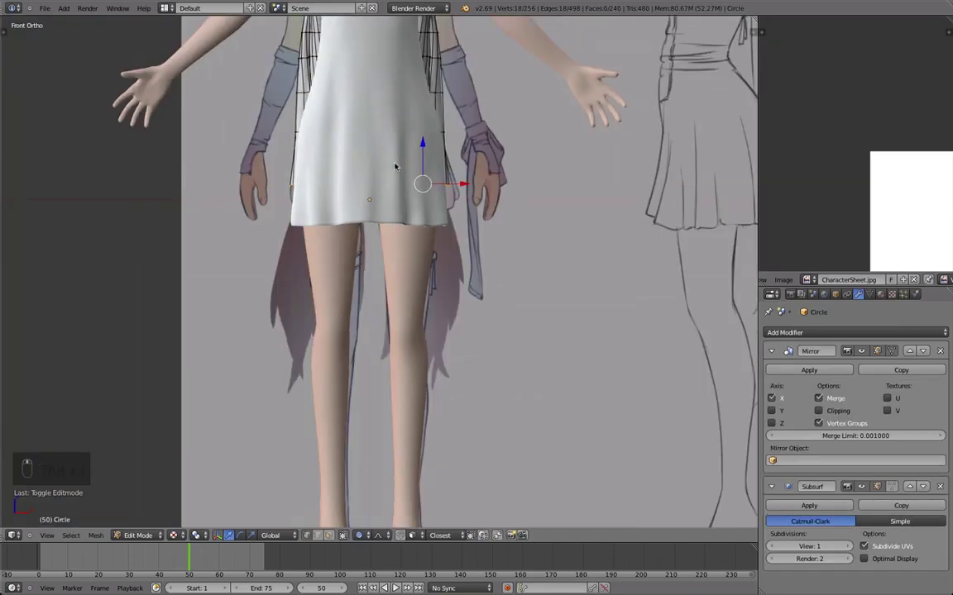
scroll(430, 190, "up", 2)
scroll(593, 295, "down", 2)
middle_click_drag(592, 295, 463, 176)
scroll(436, 165, "up", 4)
scroll(436, 166, "up", 1, "alt")
middle_click_drag(403, 217, 379, 314, "shift")
scroll(378, 313, "up", 1)
middle_click_drag(401, 261, 525, 234)
scroll(348, 103, "up", 2)
scroll(340, 256, "up", 5)
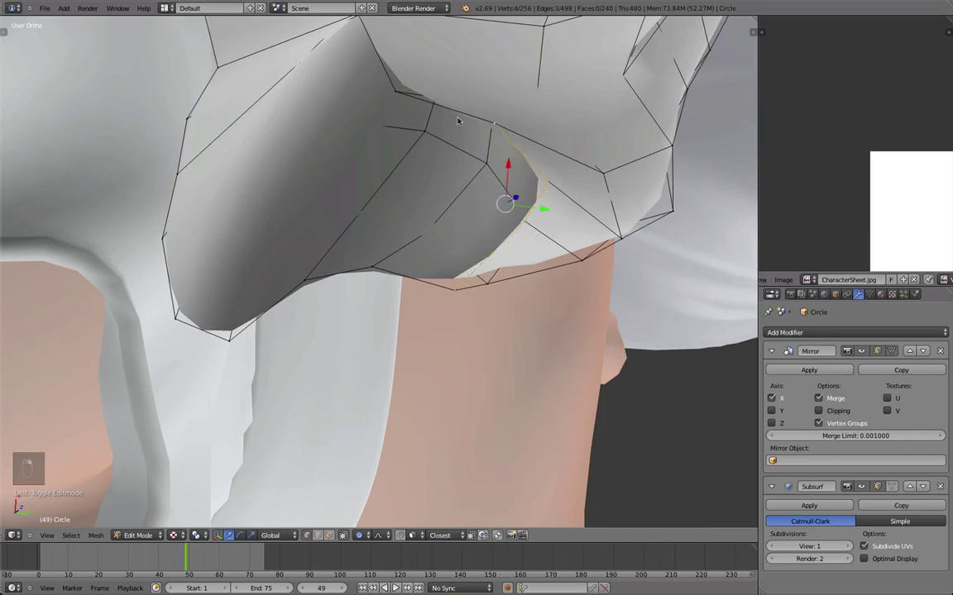
Step: Connect two opposite vertices of the ponytail's bottom opening with an edge to split off its rear section
middle_click_drag(390, 308, 409, 114)
key("z")
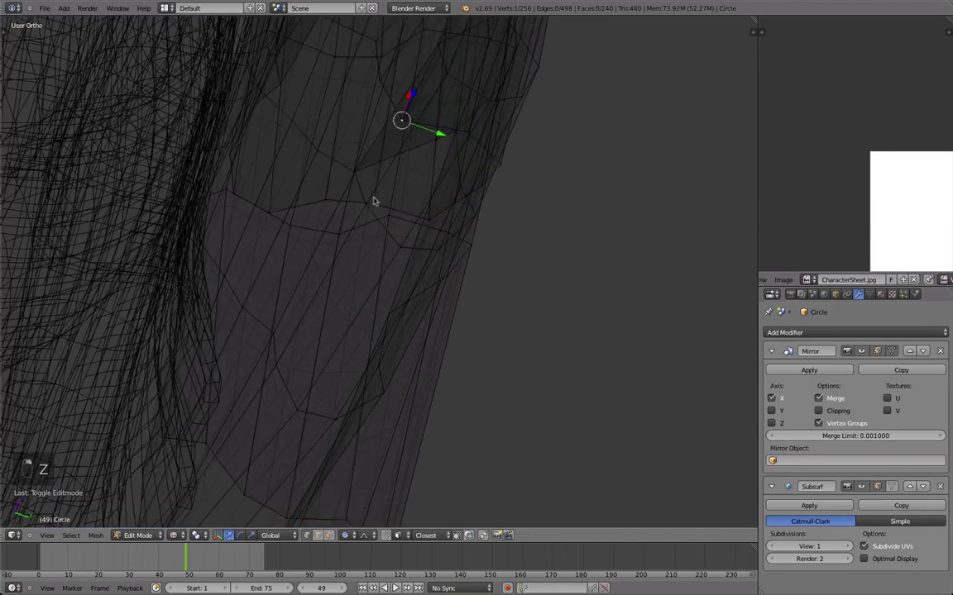
key("z")
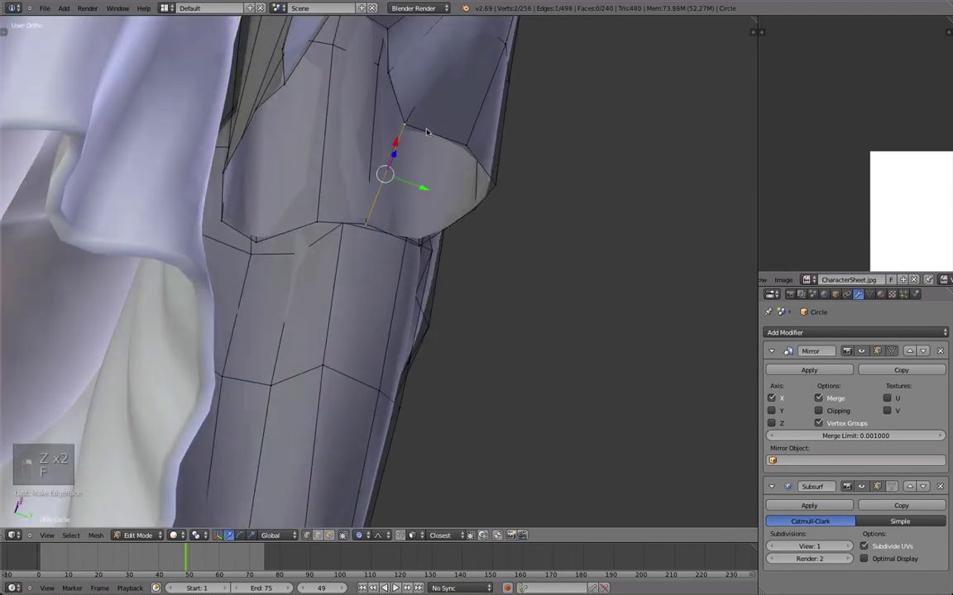
Step: Select only the six vertices around the rear section of the split bottom opening
scroll(457, 153, "down", 3)
middle_click_drag(355, 153, 330, 439)
key("z")
scroll(392, 349, "up", 2)
key("a")
key("b")
left_click_drag(457, 300, 364, 217)
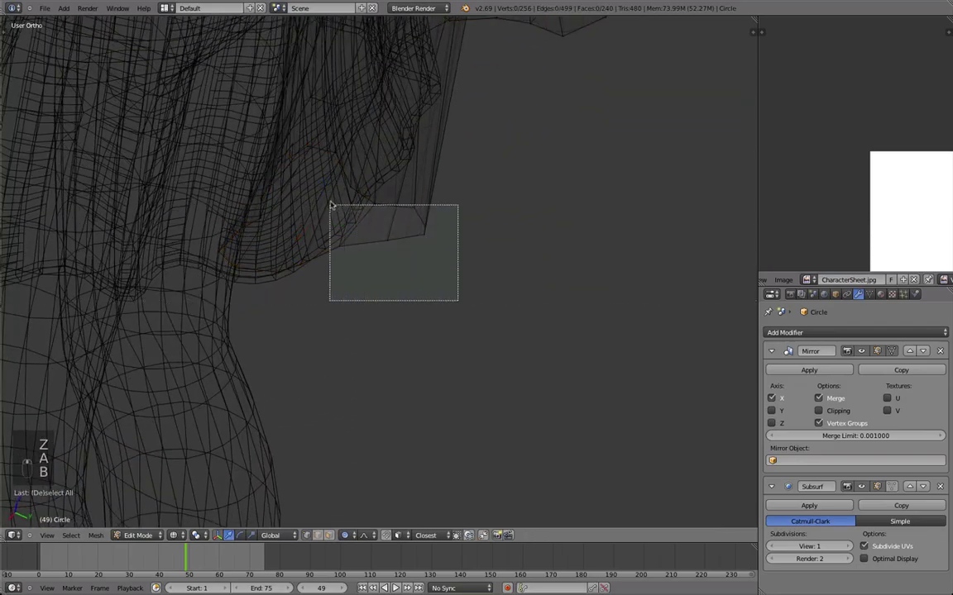
scroll(352, 312, "down", 4)
key("z")
middle_click_drag(357, 305, 399, 263)
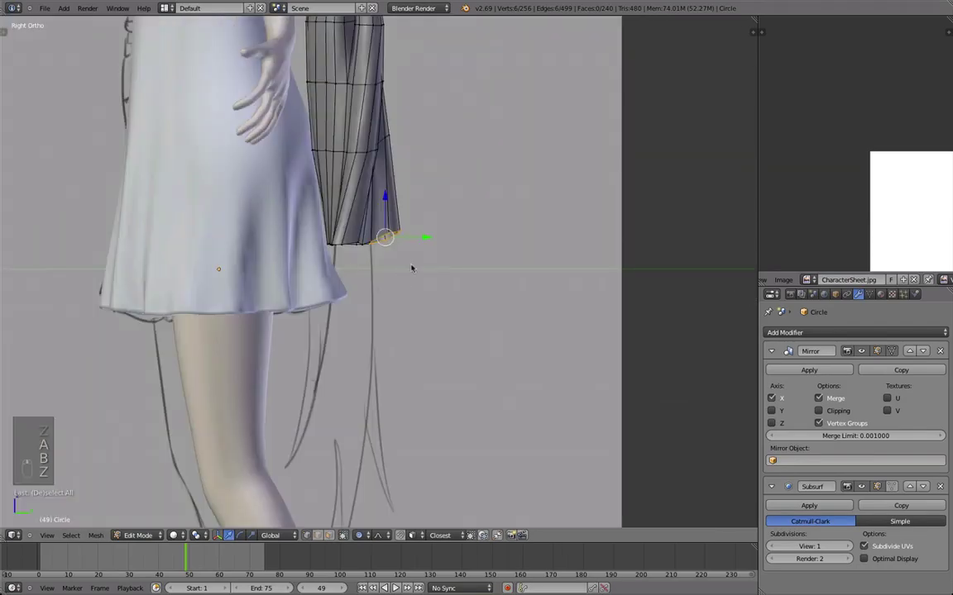
Step: Extrude the rear section downward in three segments following the side reference sketch and scale down its end loop
middle_click_drag(401, 349, 392, 211, "shift")
key("e")
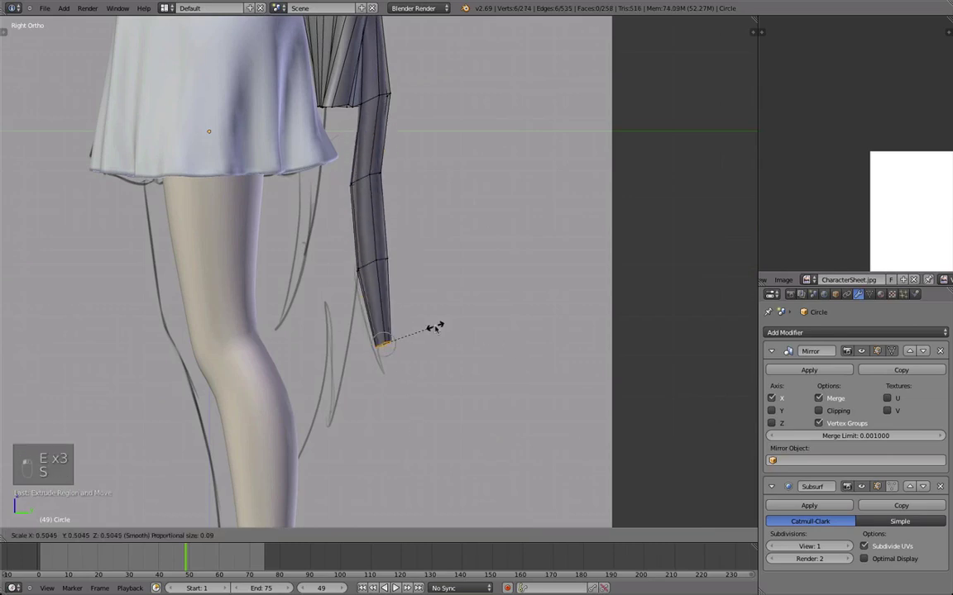
left_click(404, 345)
key("minus")
middle_click_drag(406, 347, 382, 303)
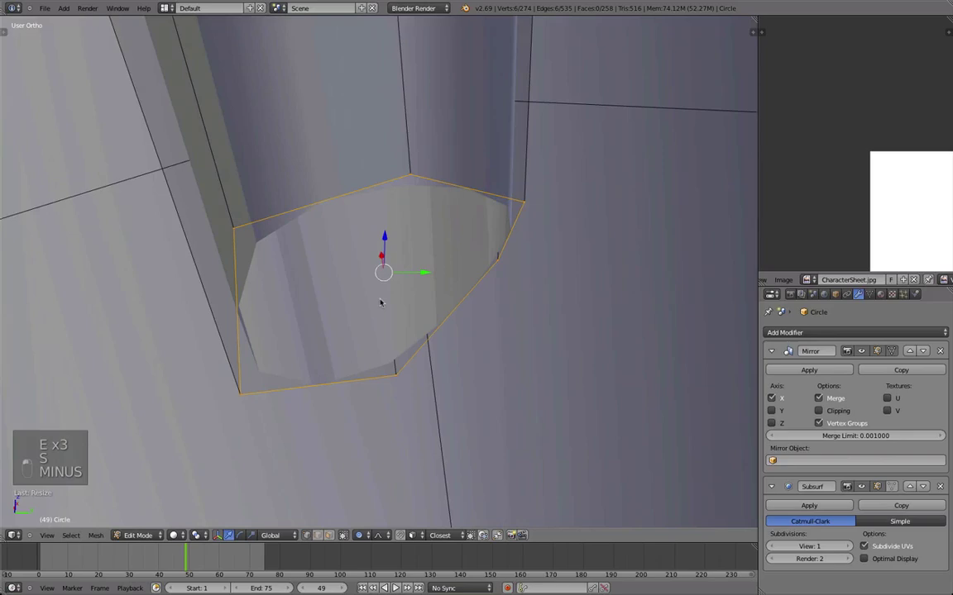
Step: Scale the end loop of the extruded strand down further to form a narrow tip
scroll(377, 347, "down", 9)
mouse_move(376, 353)
middle_mouse_down()
mouse_move(397, 243)
mouse_move(432, 276)
mouse_move(347, 248)
mouse_move(439, 207)
middle_mouse_up()
scroll(432, 276, "down", 4)
key("z")
key("z")
key("z")
key("u")
scroll(347, 248, "up", 3)
key("s")
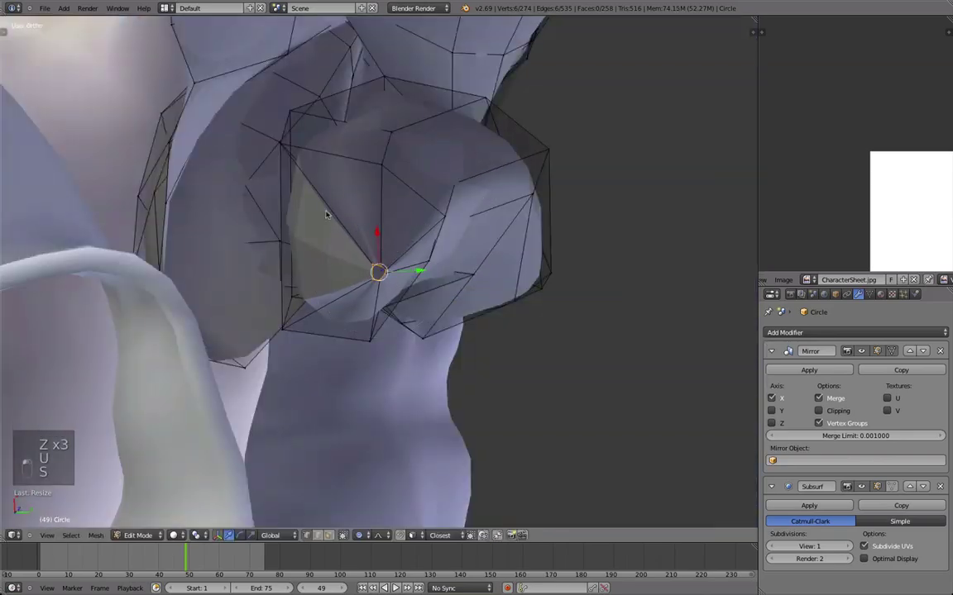
key("minus")
Step: Fill the small opening at the strand's tip with faces
middle_click_drag(366, 239, 292, 378)
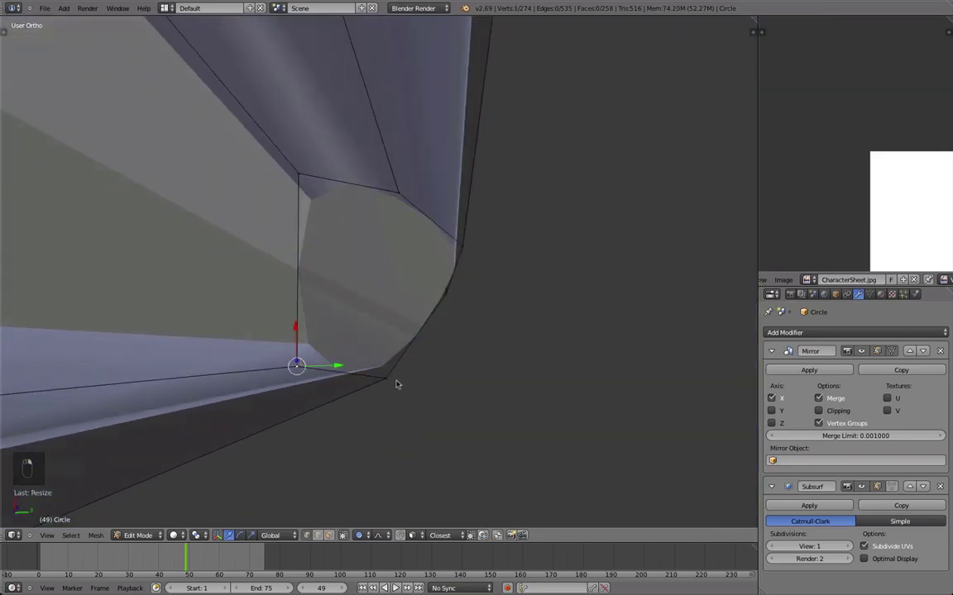
key("f")
key("f")
key("f")
middle_click_drag(393, 385, 313, 354)
Step: Taper the strand by resizing the edge loop above the tip and the next loop up, with proportional editing off for the latter
key("Tab")
scroll(312, 353, "down", 8)
middle_click_drag(209, 302, 273, 488)
key("Tab")
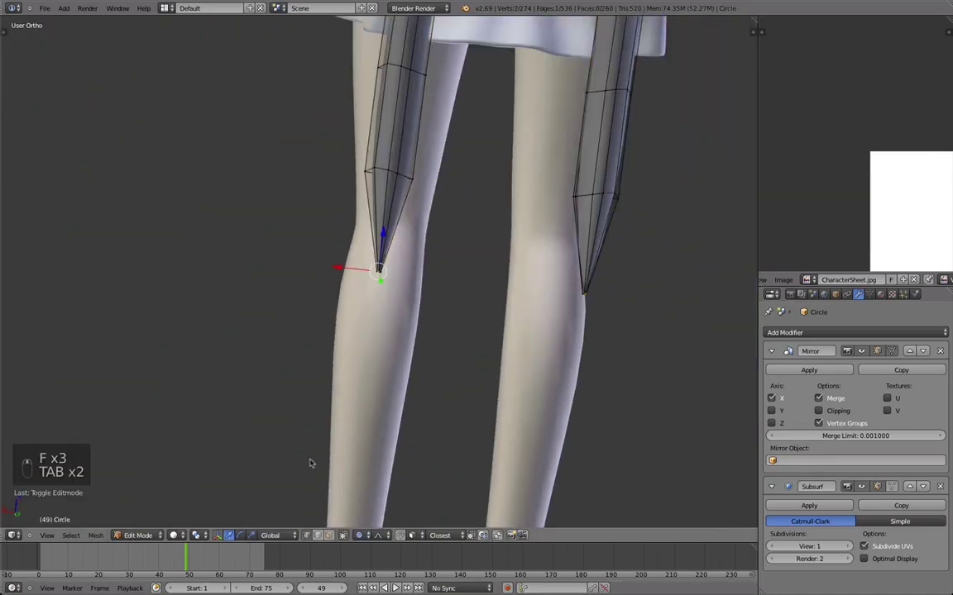
scroll(395, 160, "up", 2)
key("s")
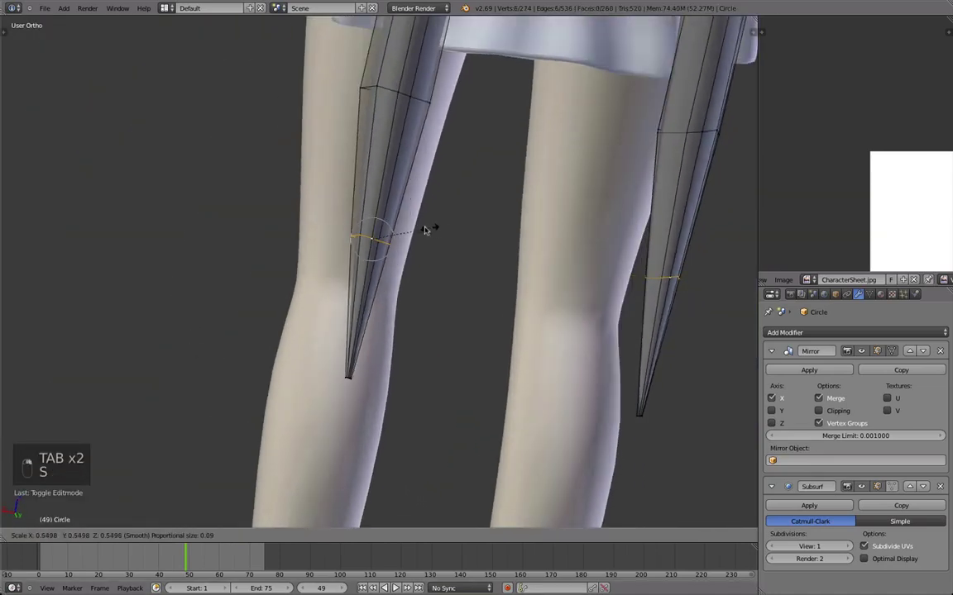
key("o")
left_click(423, 229)
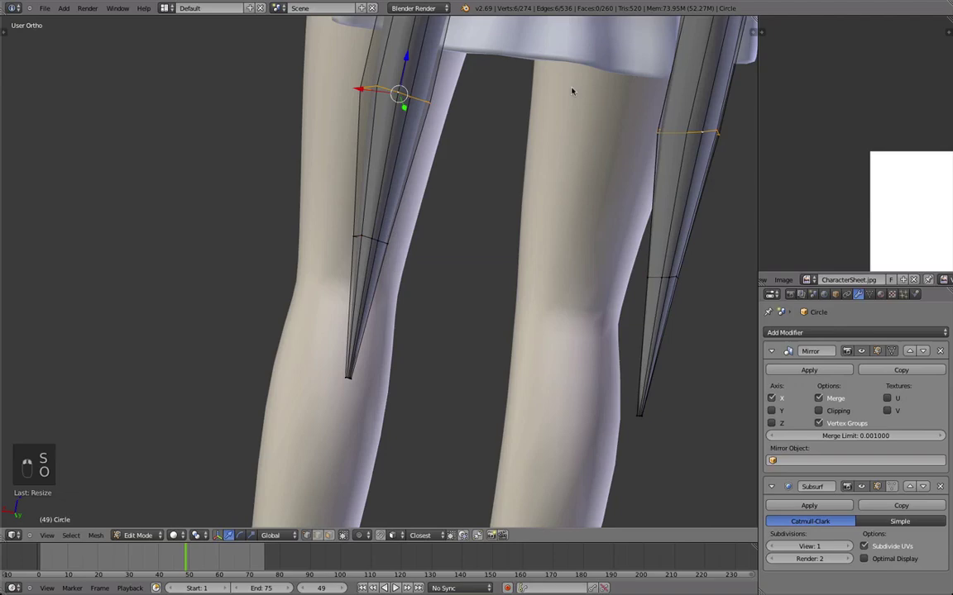
key("s")
left_click(284, 132)
scroll(216, 280, "down", 6)
middle_click_drag(285, 131, 496, 254)
key("Tab")
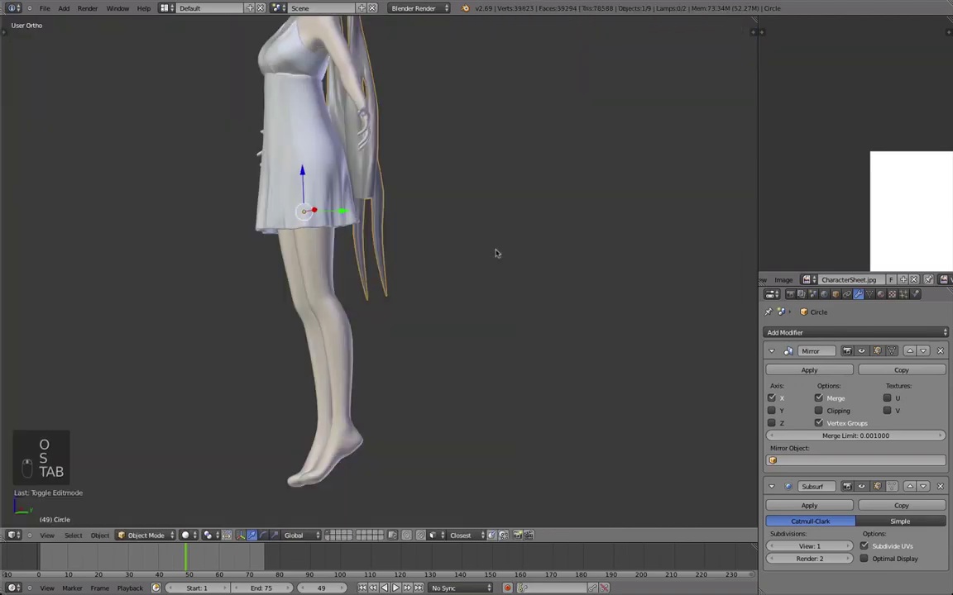
key("KP_3")
key("Tab")
key("z")
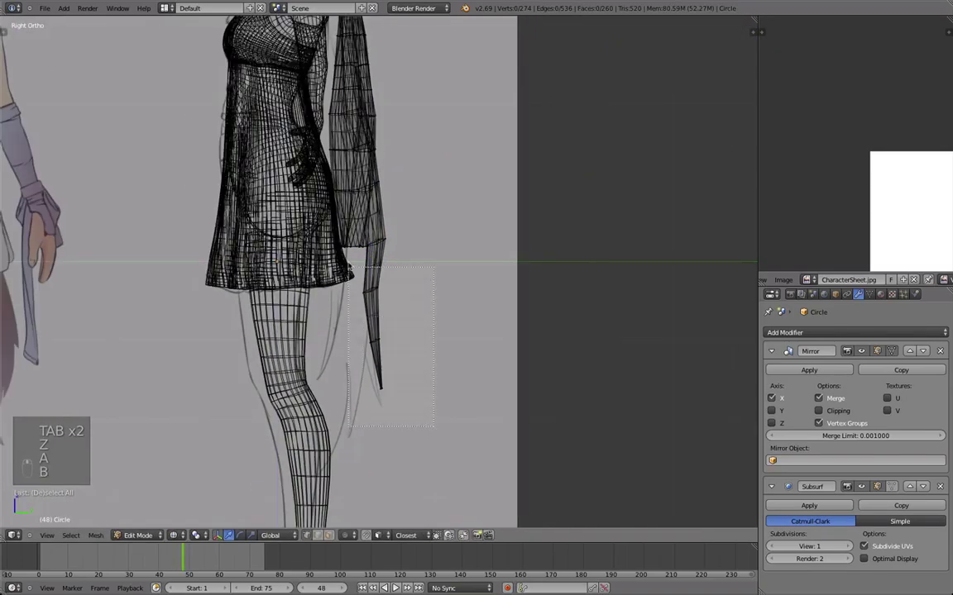
left_click_drag(348, 267, 348, 266)
middle_click_drag(347, 266, 421, 317)
key("z")
Step: Turn proportional editing on and move a vertex on the ponytail's back fold just above the new strand
scroll(413, 311, "down", 2)
scroll(391, 210, "up", 7)
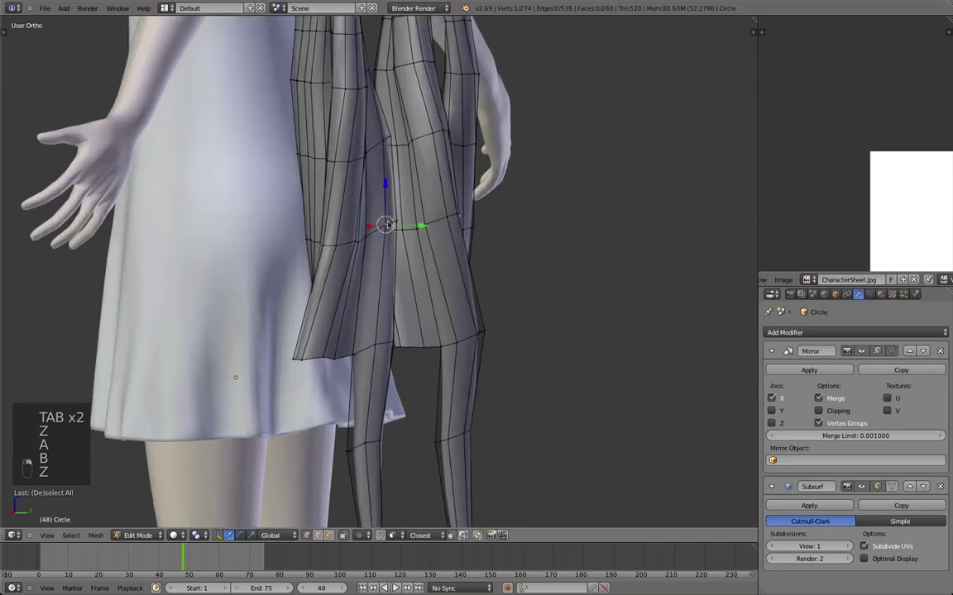
middle_click_drag(386, 228, 393, 120)
key("o")
left_click(392, 251)
key("Tab")
scroll(388, 251, "down", 2)
scroll(369, 196, "up", 3)
key("q")
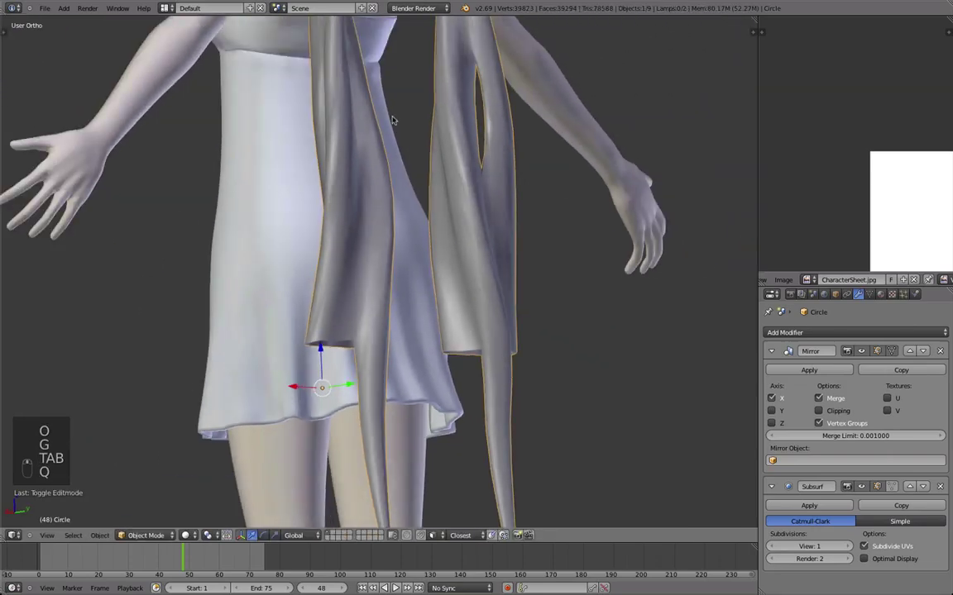
Step: Move an edge on the ponytail's back fold with a proportional size of about 0.47 to smooth its outline
key("Tab")
key("g")
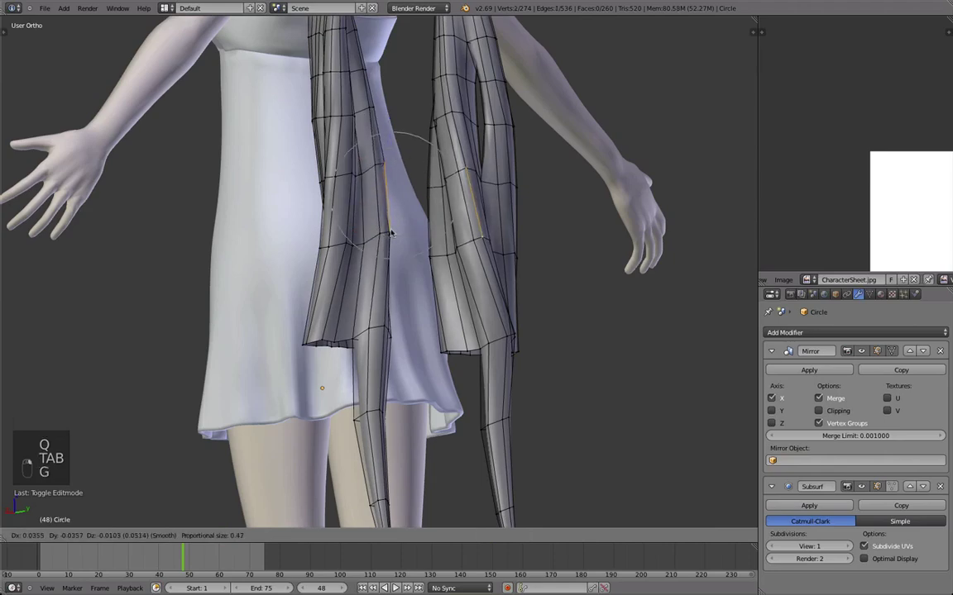
left_click(391, 233)
key("Tab")
scroll(390, 230, "down", 5)
middle_click_drag(384, 190, 367, 182)
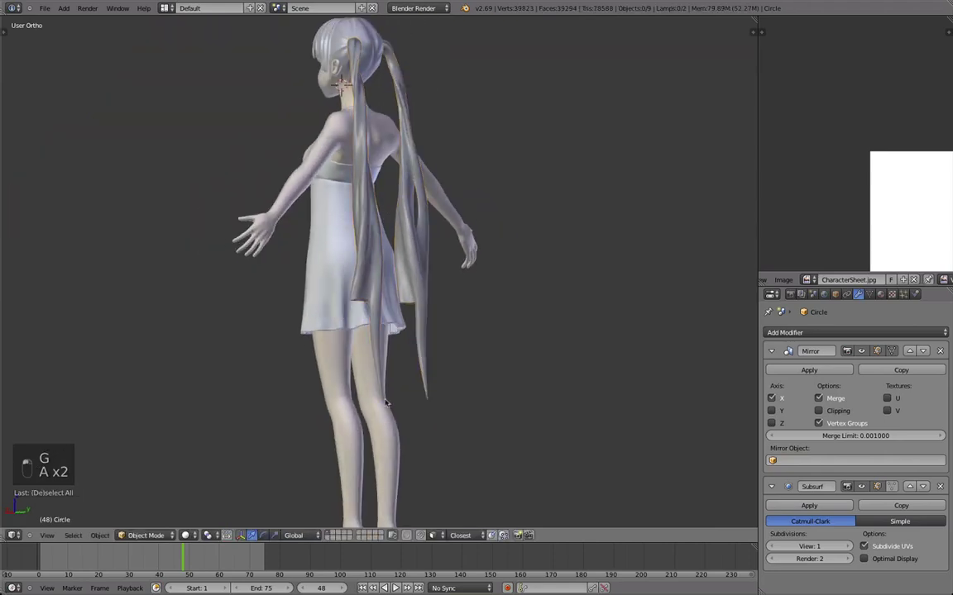
Step: Reshape the strand by moving vertices near its base and along its tapered end with proportional editing
middle_click_drag(386, 402, 335, 406)
scroll(242, 438, "up", 4)
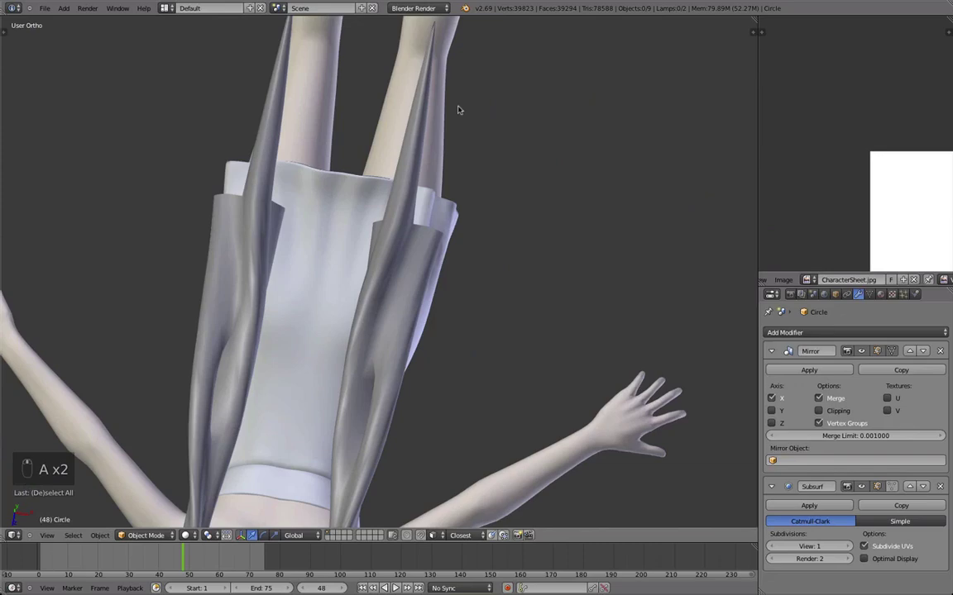
scroll(458, 110, "down", 4)
middle_click_drag(459, 109, 353, 321)
scroll(353, 321, "up", 6)
key("Tab")
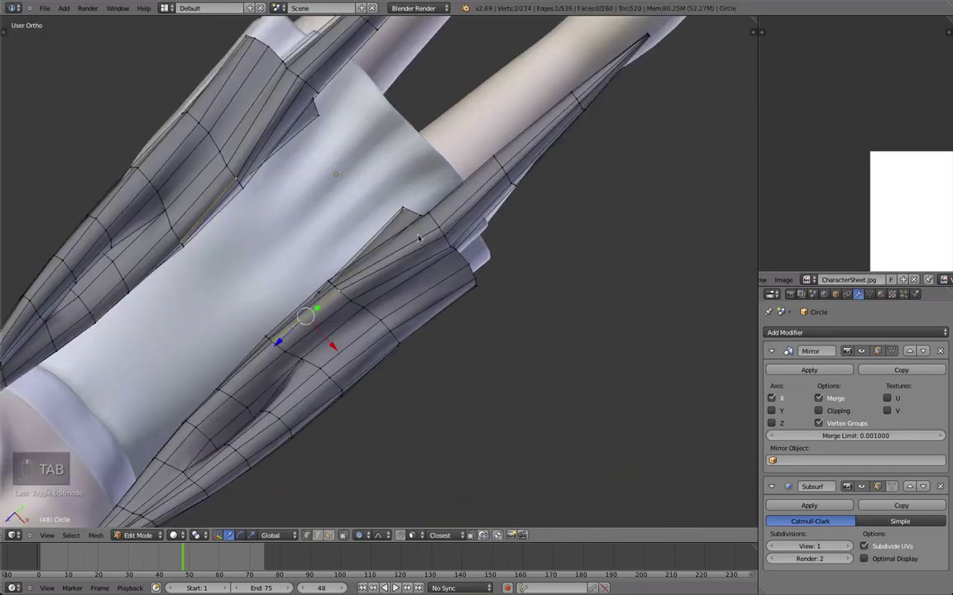
key("g")
left_click(492, 190)
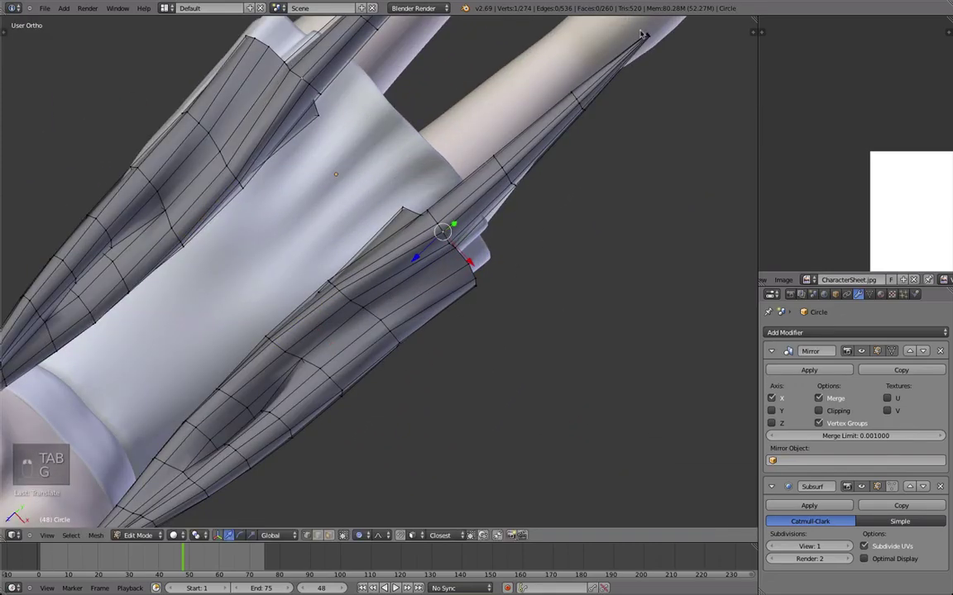
key("g")
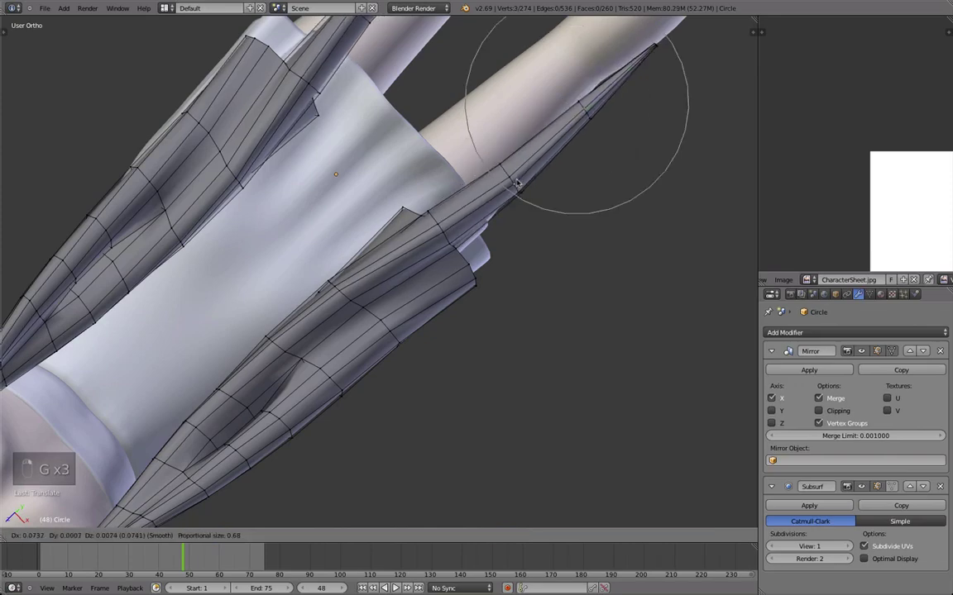
left_click(511, 187)
Step: Examine the reshaped ponytails in object mode and compare them with the side reference
key("Tab")
scroll(502, 200, "down", 5)
middle_click_drag(502, 199, 394, 245)
key("a")
key("a")
key("a")
scroll(394, 244, "up", 5)
key("KP_3")
scroll(391, 313, "up", 3)
Step: Try to split the remaining bottom opening with an edge between two opposite vertices
key("Tab")
scroll(410, 127, "up", 3)
middle_click_drag(348, 292, 383, 206)
scroll(443, 227, "up", 2)
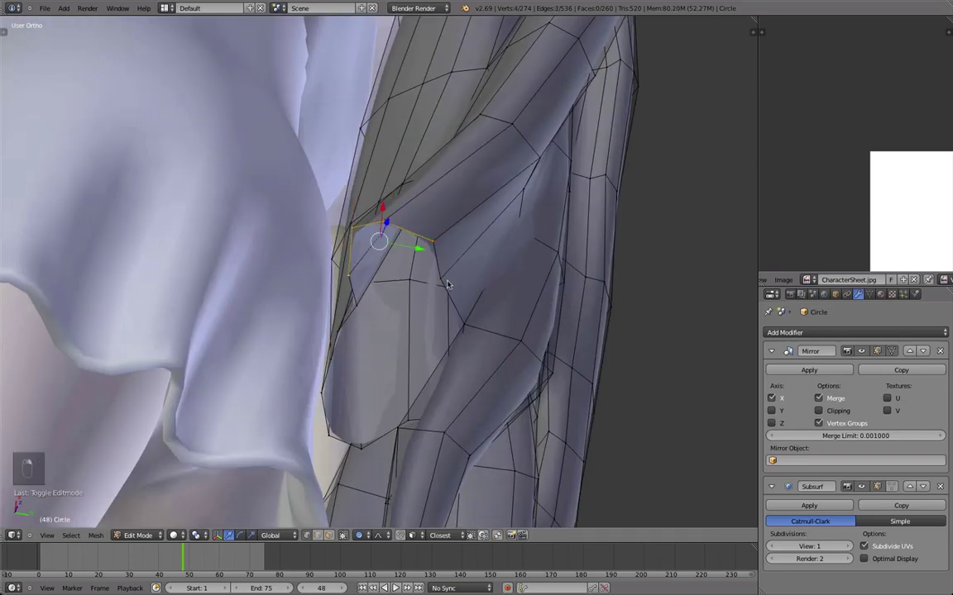
middle_click_drag(447, 285, 426, 290)
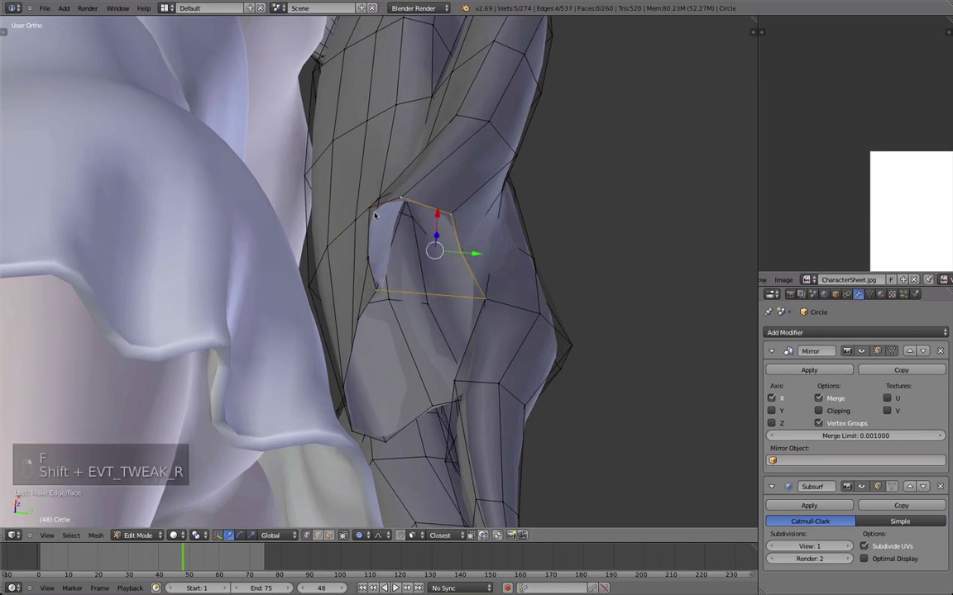
middle_click_drag(369, 264, 419, 150)
scroll(374, 372, "down", 6)
key("KP_3")
scroll(409, 294, "up", 3)
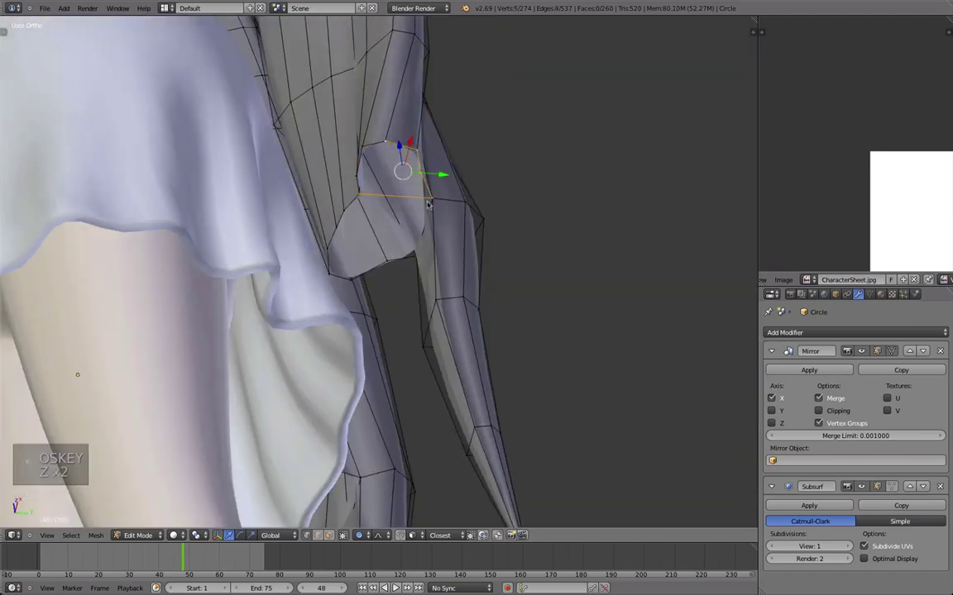
Step: Select the remaining bottom edge loop of the ponytail and extrude it downward by about 0.59
right_click(394, 145, "alt")
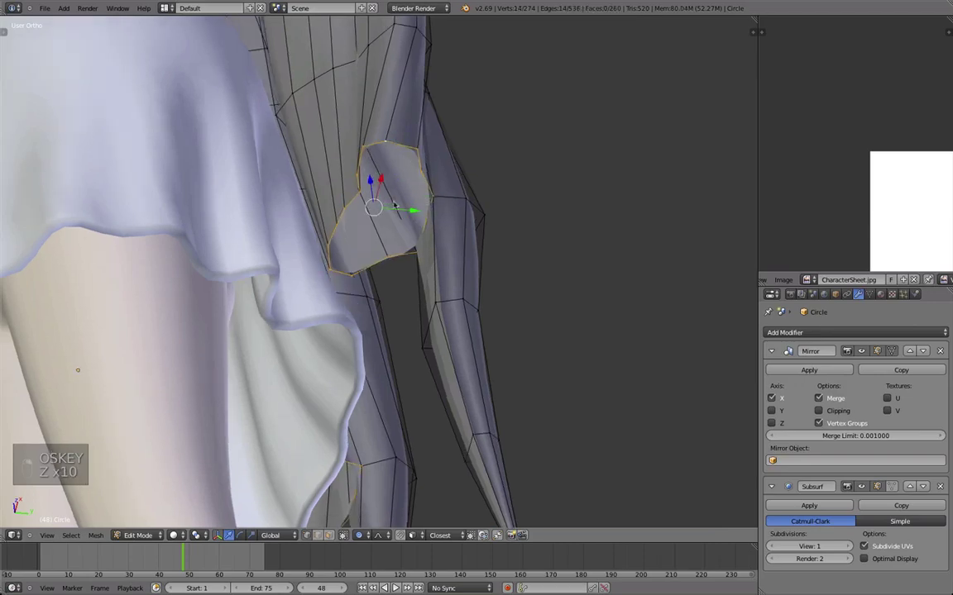
middle_click_drag(394, 144, 374, 196)
scroll(375, 196, "down", 2)
key("z")
key("KP_3")
key("e")
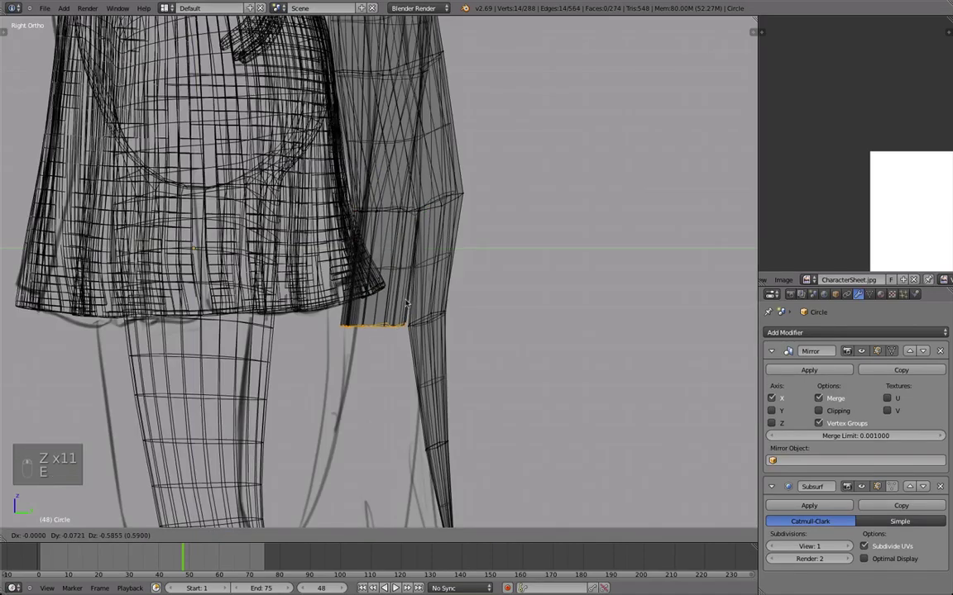
left_click(406, 306)
Step: Rotate the extruded bottom loop and reposition it below the skirt hem
key("z")
scroll(435, 285, "down", 2)
middle_click_drag(417, 251, 454, 290)
scroll(453, 289, "up", 3)
key("r")
right_click(445, 297)
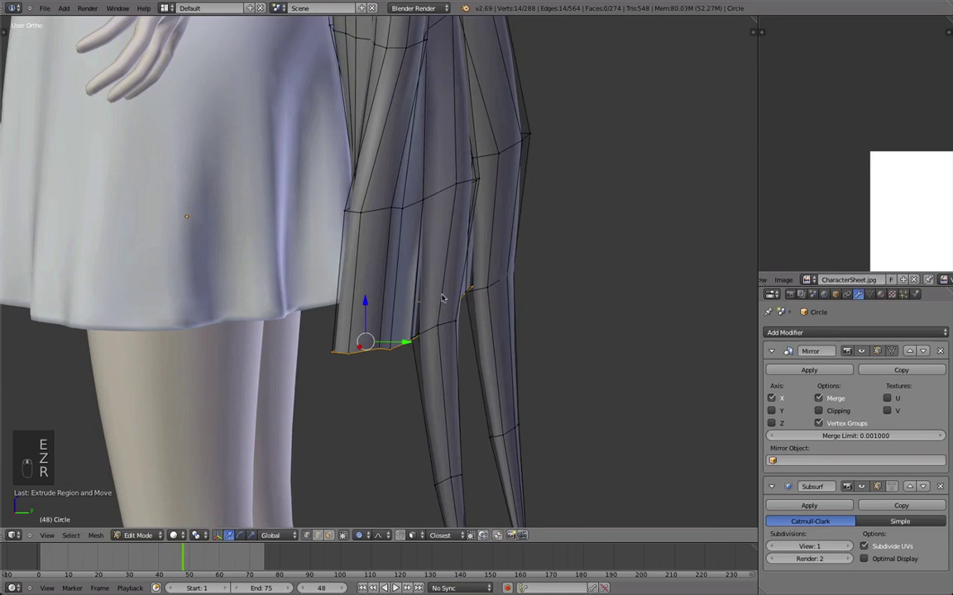
key("r")
middle_click_drag(505, 309, 346, 296)
left_click(451, 345)
key("g")
left_click(369, 395)
Step: Move the bottom loop slightly backward using proportional editing with a size of about 1.95
key("Tab")
scroll(369, 394, "down", 4)
scroll(340, 321, "down", 3)
scroll(346, 295, "up", 4)
key("Tab")
scroll(347, 295, "up", 3)
key("g")
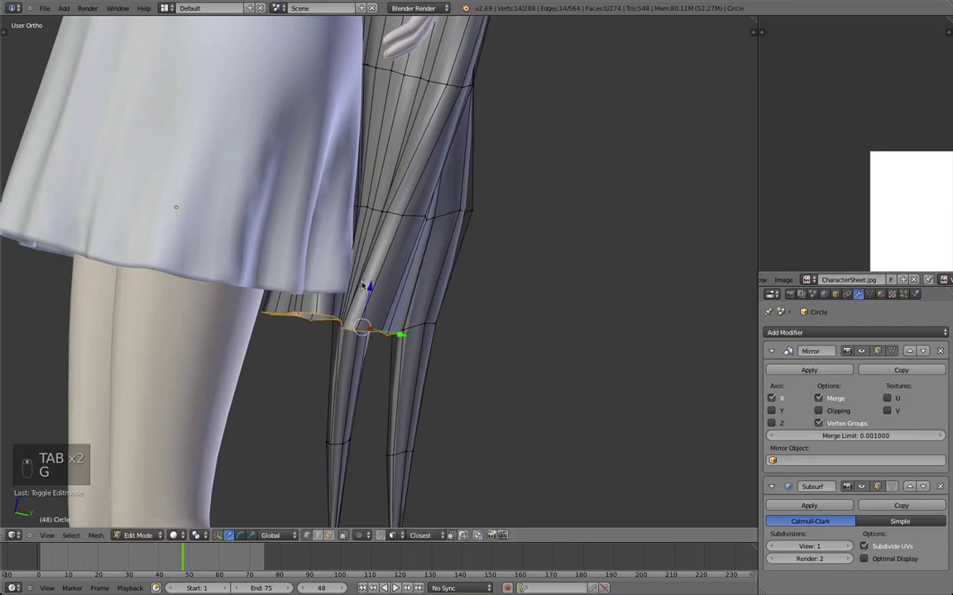
scroll(368, 283, "down", 8)
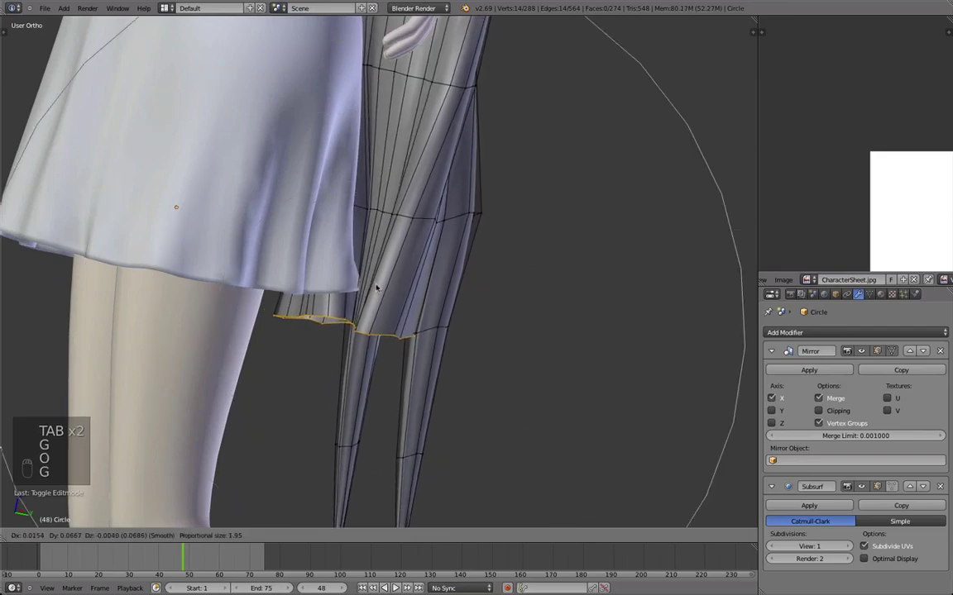
left_click(377, 285)
Step: Move a single vertex near the ponytail's open lower end using proportional editing with a size of about 1.61
key("z")
key("Tab")
key("z")
middle_click_drag(379, 362, 326, 168)
key("Tab")
key("g")
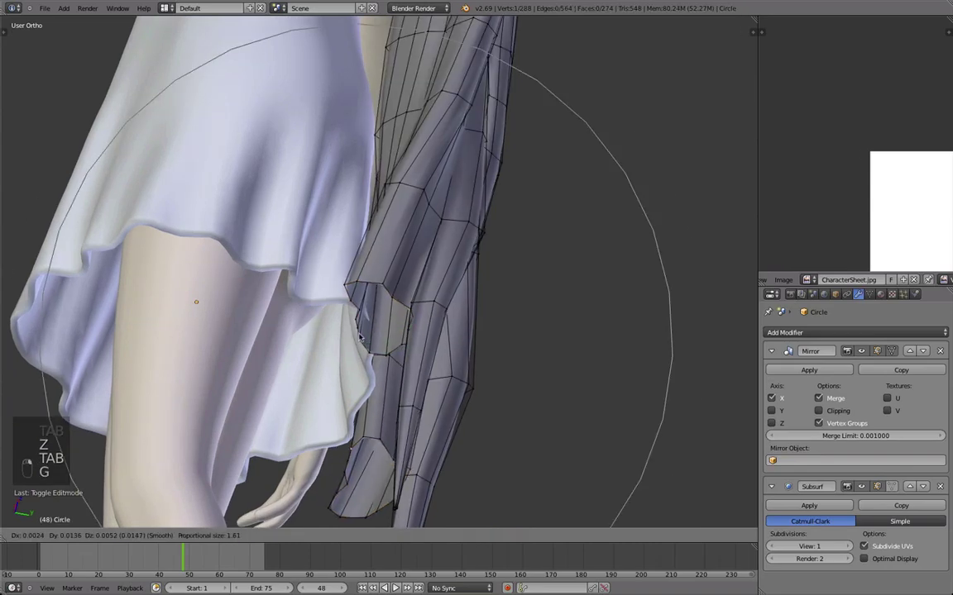
left_click(363, 304)
Step: Examine the ponytail's lower end from several angles, comparing the smoothed result with its editable mesh
key("Tab")
scroll(364, 301, "down", 4)
middle_click_drag(363, 300, 340, 154)
key("Tab")
scroll(425, 421, "down", 2)
key("Tab")
scroll(413, 405, "down", 3)
scroll(340, 154, "up", 5)
key("Tab")
scroll(376, 137, "up", 6)
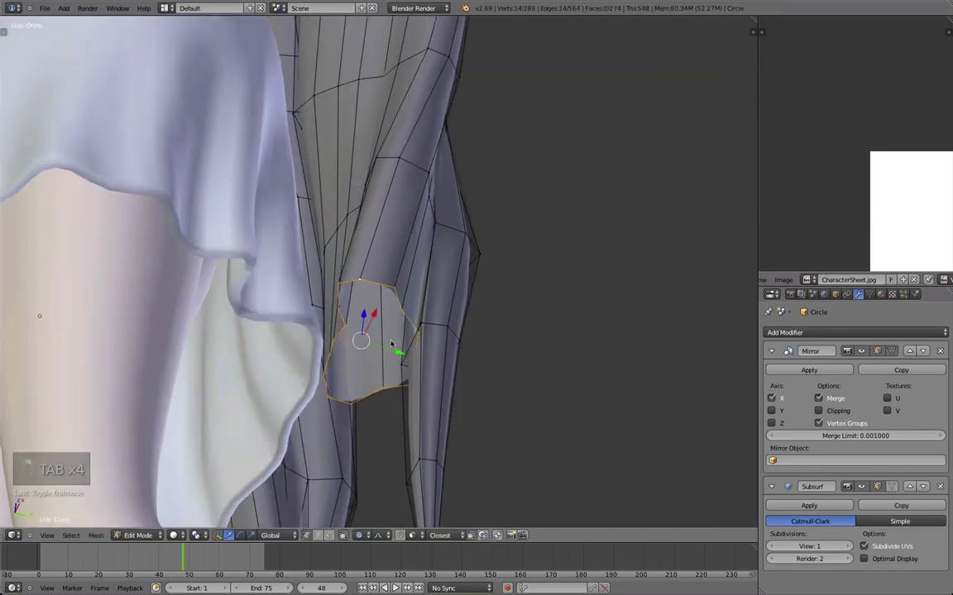
Step: Move a vertex on the rim of the lower opening using connected proportional editing with a size of about 0.68
middle_click_drag(392, 344, 388, 407)
key("g")
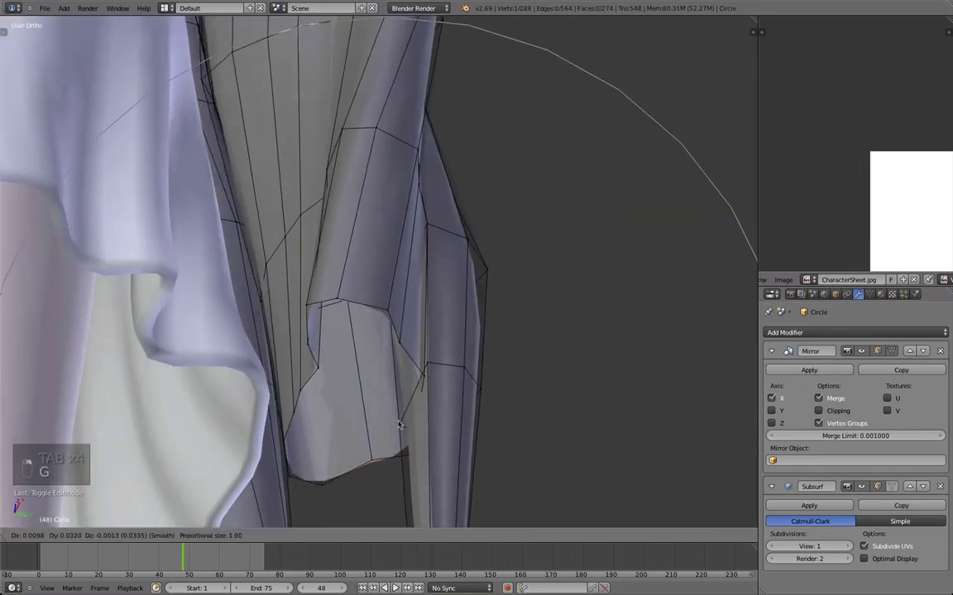
right_click(398, 424)
key("f")
key("g")
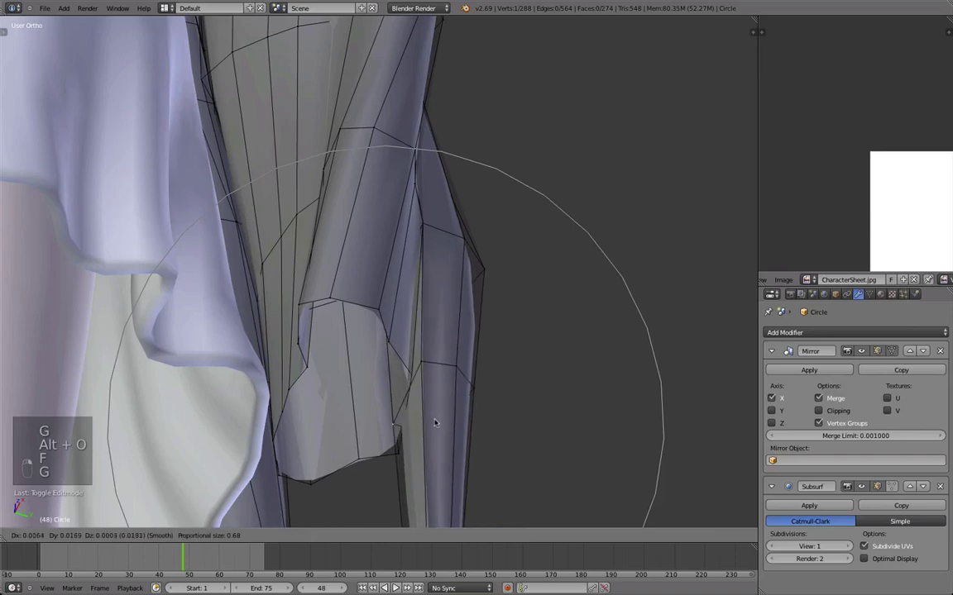
left_click(405, 422)
Step: Connect two opposite vertices of the ponytail's lower opening with an edge to split the opening
key("Tab")
middle_click_drag(400, 422, 411, 379)
scroll(405, 389, "down", 3)
key("Tab")
middle_click_drag(386, 430, 389, 315, "shift")
scroll(364, 311, "up", 4)
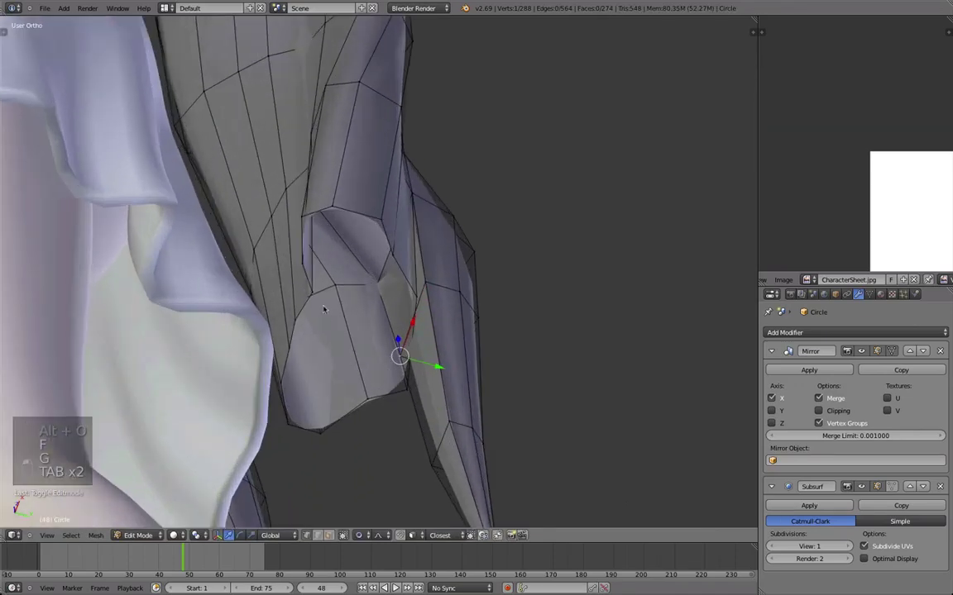
right_click_drag(315, 298, 395, 394)
right_click(381, 392)
key("minus")
scroll(519, 280, "up", 4)
middle_click_drag(447, 447, 546, 321)
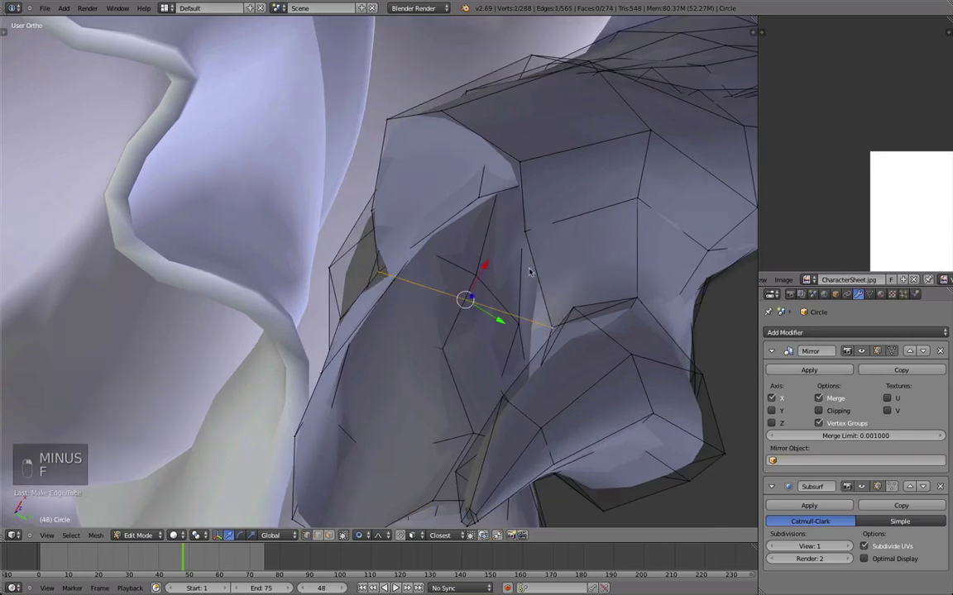
Step: Select the seven-vertex loop on one side of the split opening and extrude it downward by about 0.50
right_click(385, 118, "shift")
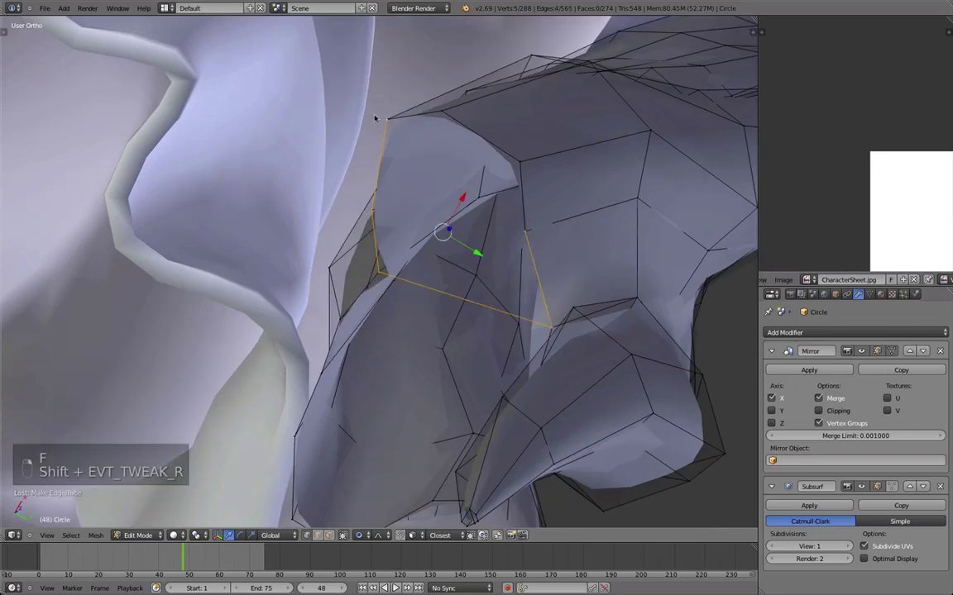
right_click(526, 165, "shift")
scroll(525, 172, "down", 4)
middle_click_drag(521, 178, 465, 269)
key("e")
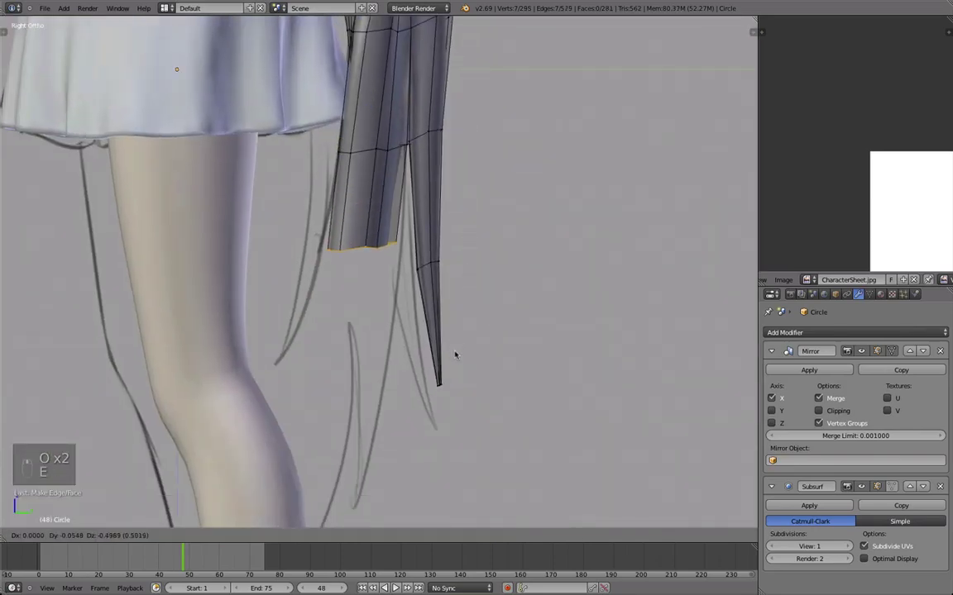
Step: Rotate the extruded loop and reposition it to follow the hair strand in the side reference drawing
key("g")
left_click(454, 312)
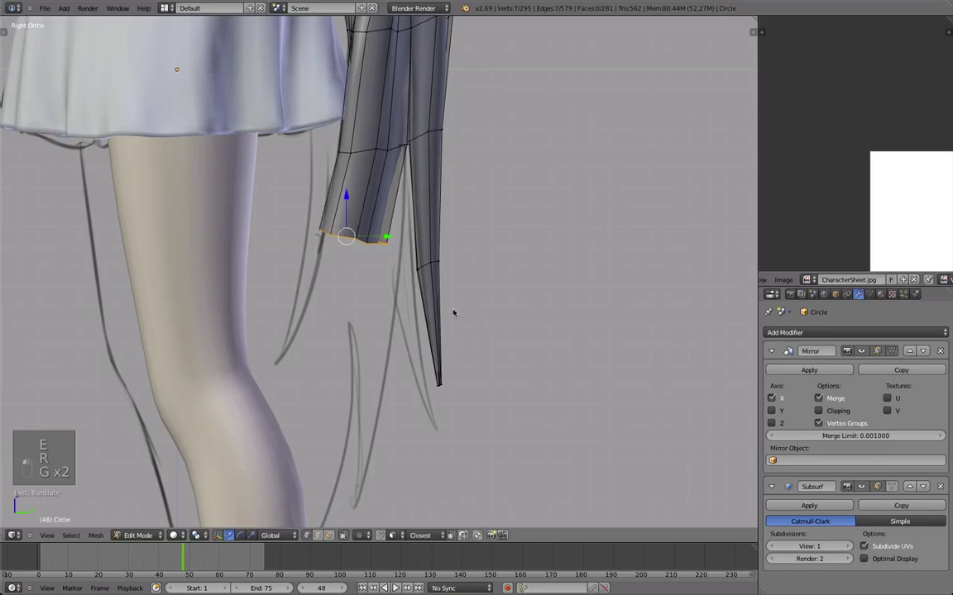
scroll(413, 303, "up", 1)
key("g")
left_click(409, 295)
Step: Split the extruded opening with a connecting edge, then extrude one four-vertex loop downward by about 0.59
middle_click_drag(409, 295, 322, 214)
scroll(321, 214, "up", 3)
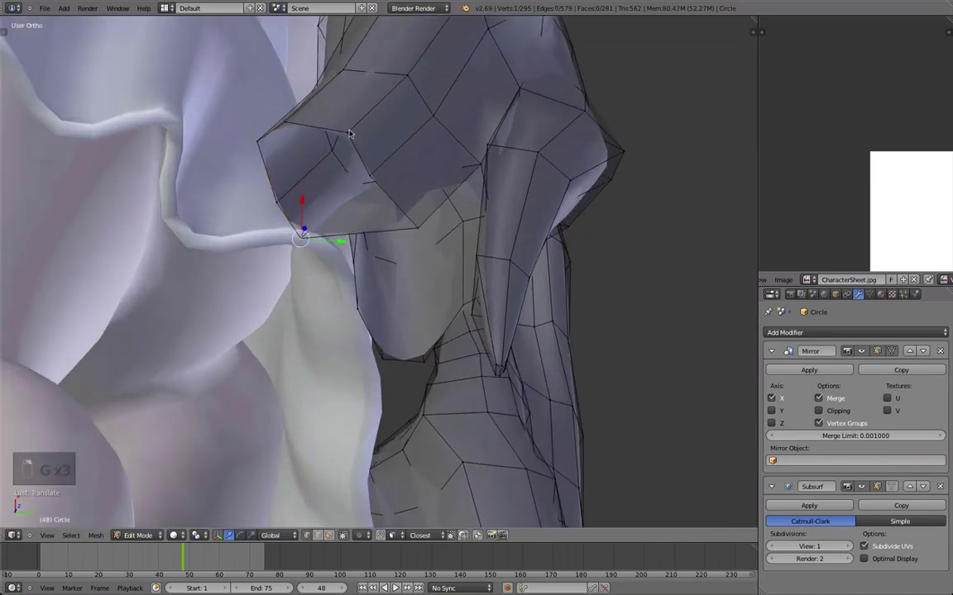
right_click(384, 166, "alt")
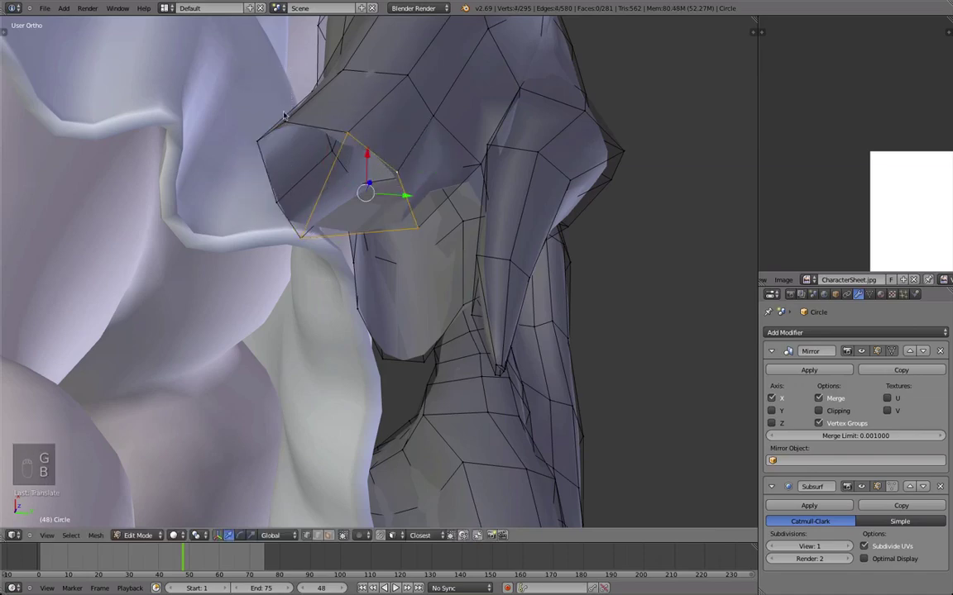
middle_click_drag(257, 66, 356, 306)
scroll(530, 279, "down", 4)
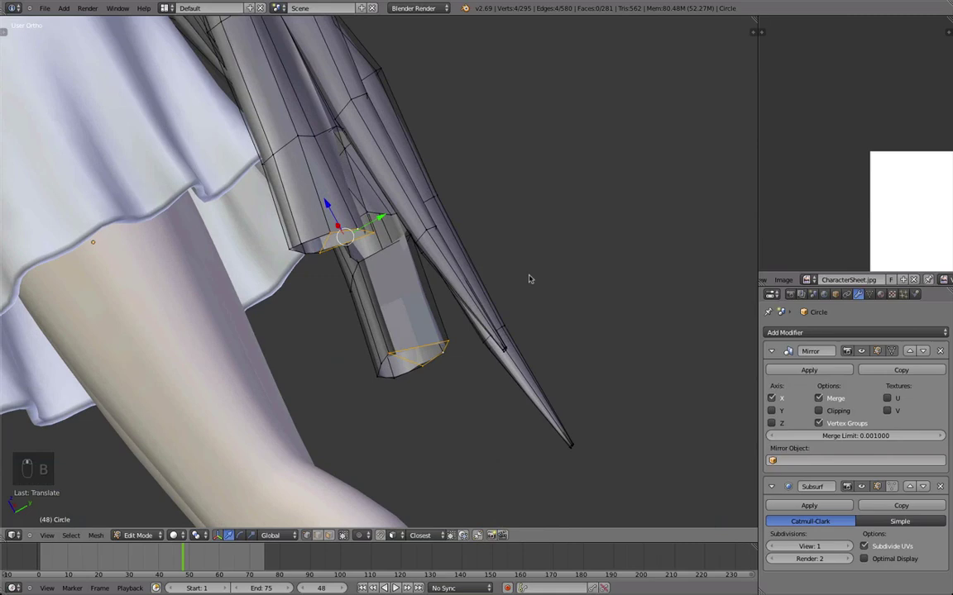
middle_click_drag(529, 279, 451, 345)
key("KP_3")
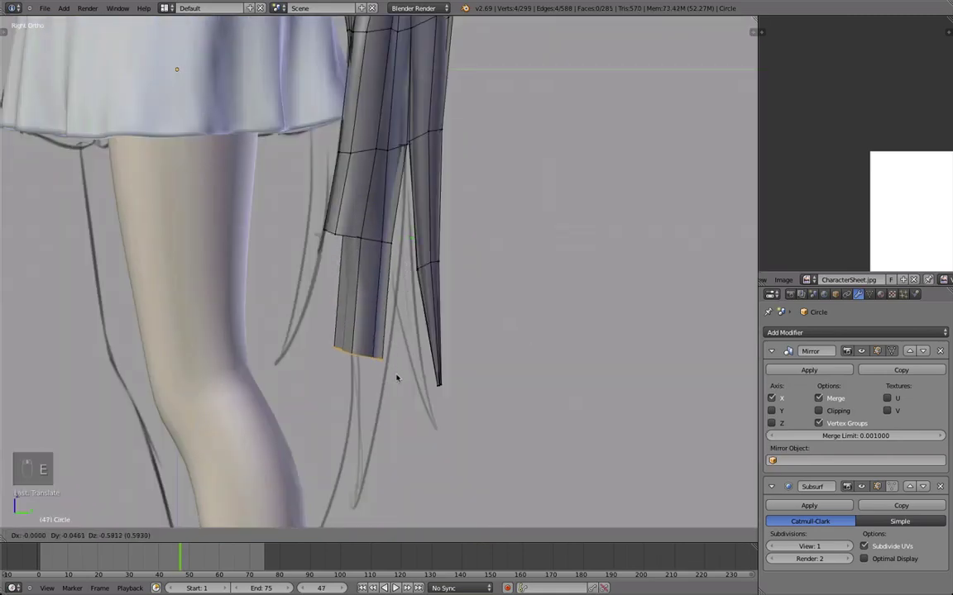
left_click(397, 378)
Step: Extrude the four-vertex loop again, scale it down to a narrow tip and fill its open end with a face
key("e")
key("s")
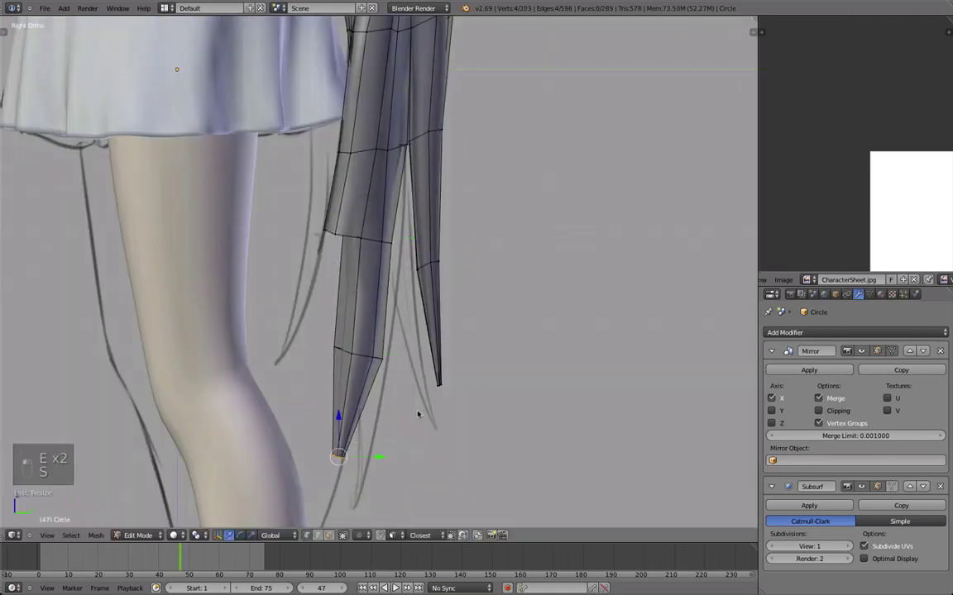
key("minus")
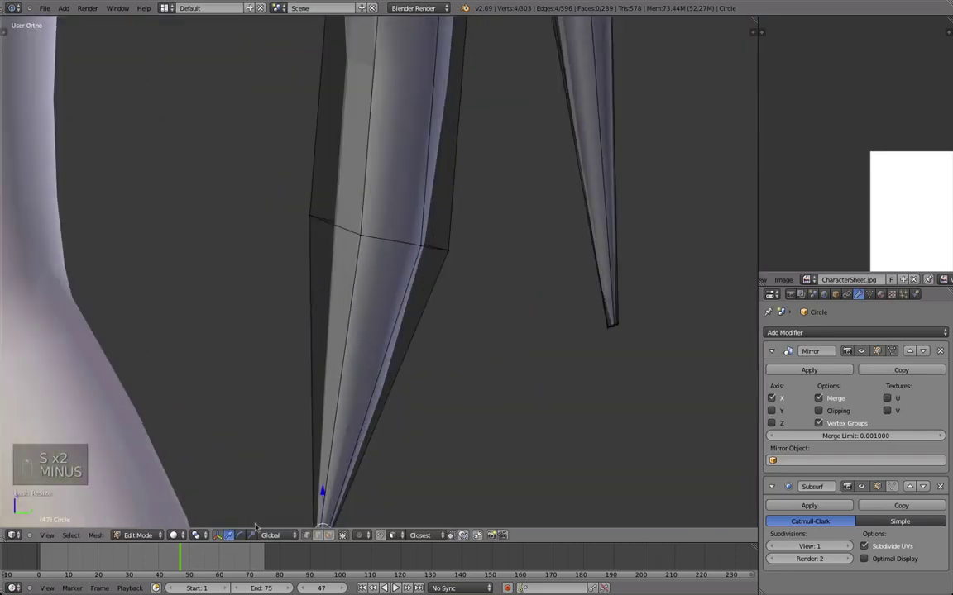
middle_click_drag(256, 526, 442, 317)
scroll(443, 316, "down", 6)
key("f")
Step: Select the edge loop above the new strand's tip and scale it down to taper the strand
scroll(372, 267, "down", 5)
middle_click_drag(282, 170, 396, 342)
scroll(395, 342, "down", 1)
middle_click_drag(464, 170, 441, 348, "shift")
right_click(426, 255, "alt")
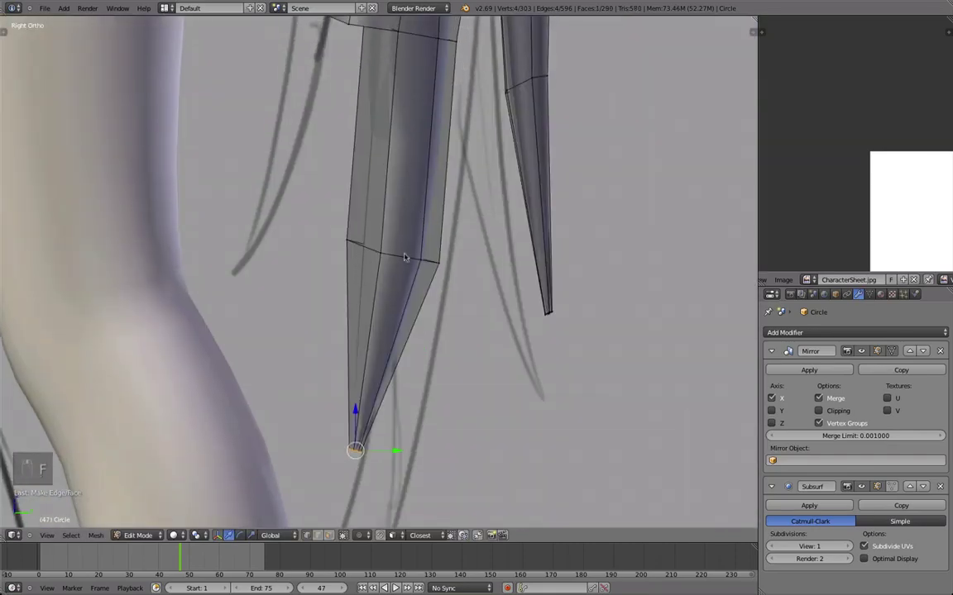
key("s")
Step: Move the back vertex at the strand's base slightly backward using connected proportional editing
middle_click_drag(477, 130, 460, 237, "shift")
right_click(442, 147)
scroll(440, 169, "down", 4)
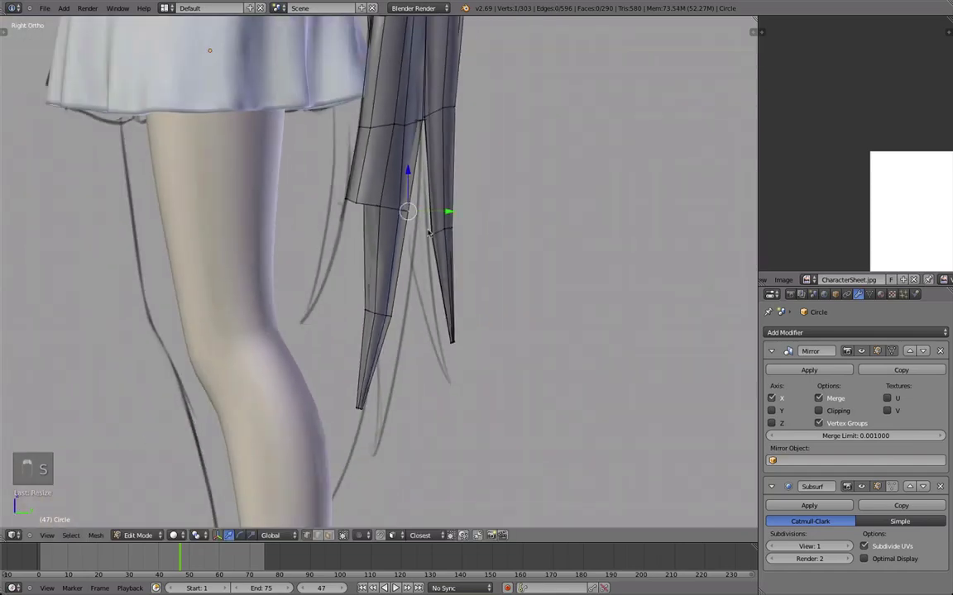
middle_click_drag(438, 178, 425, 264, "shift")
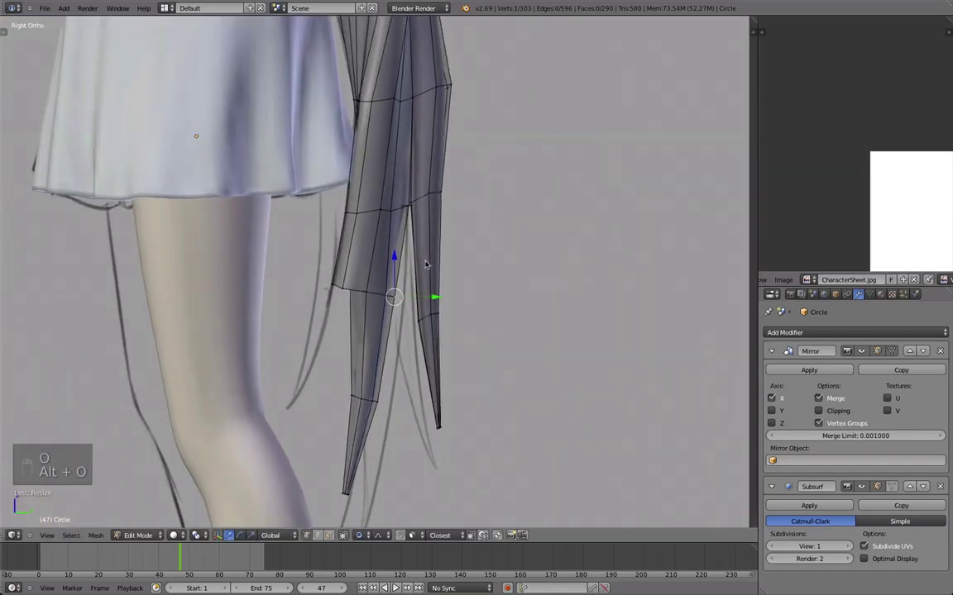
key("g")
left_click(436, 268)
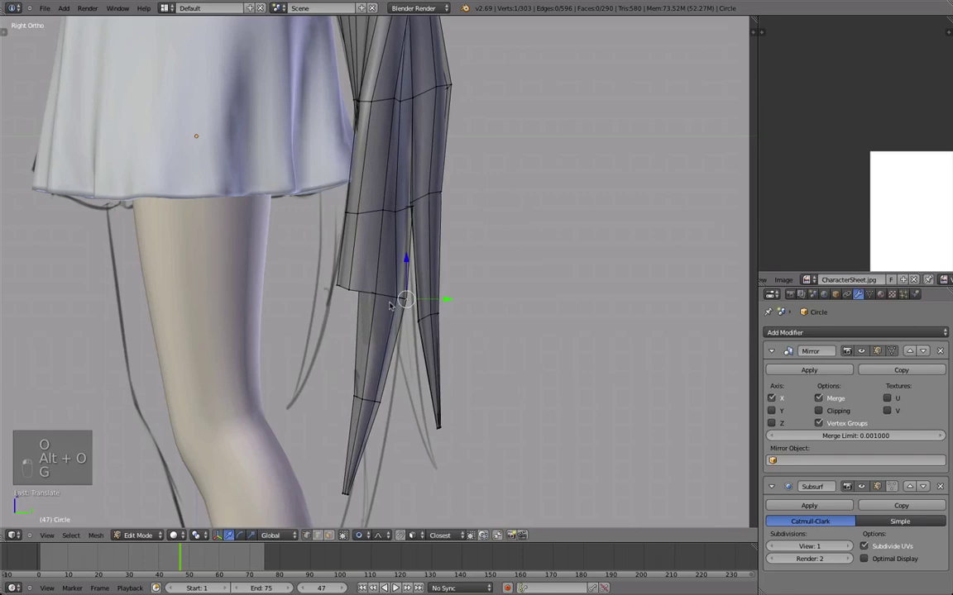
key("Tab")
middle_click_drag(436, 267, 448, 331)
scroll(426, 332, "up", 5)
scroll(426, 331, "up", 1, "alt")
Step: In front wireframe view, select the long strand's tip vertices and move them inward behind the leg with proportional editing
key("Tab")
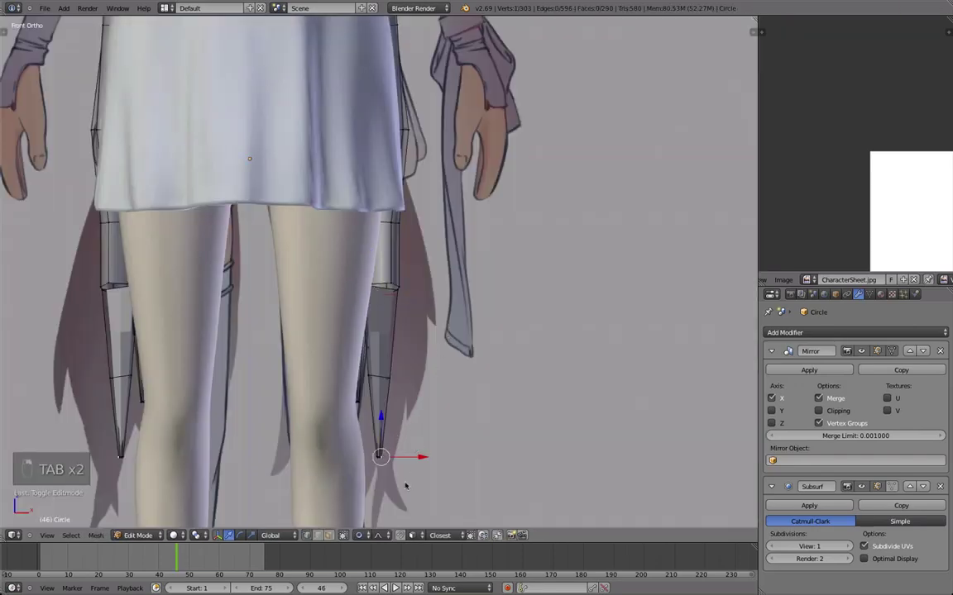
key("a")
key("a")
key("a")
key("z")
key("a")
key("a")
key("a")
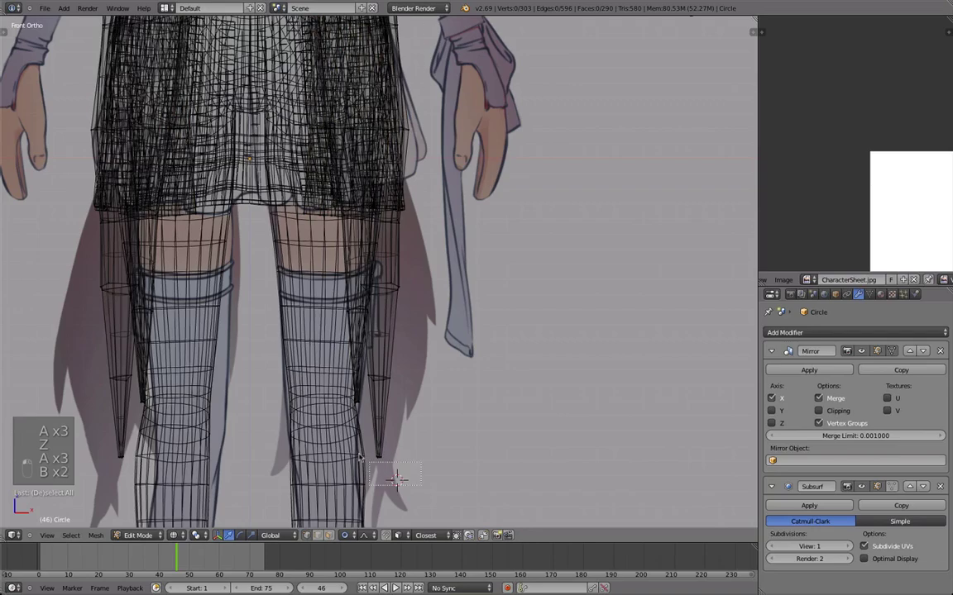
left_click_drag(396, 478, 396, 480)
key("g")
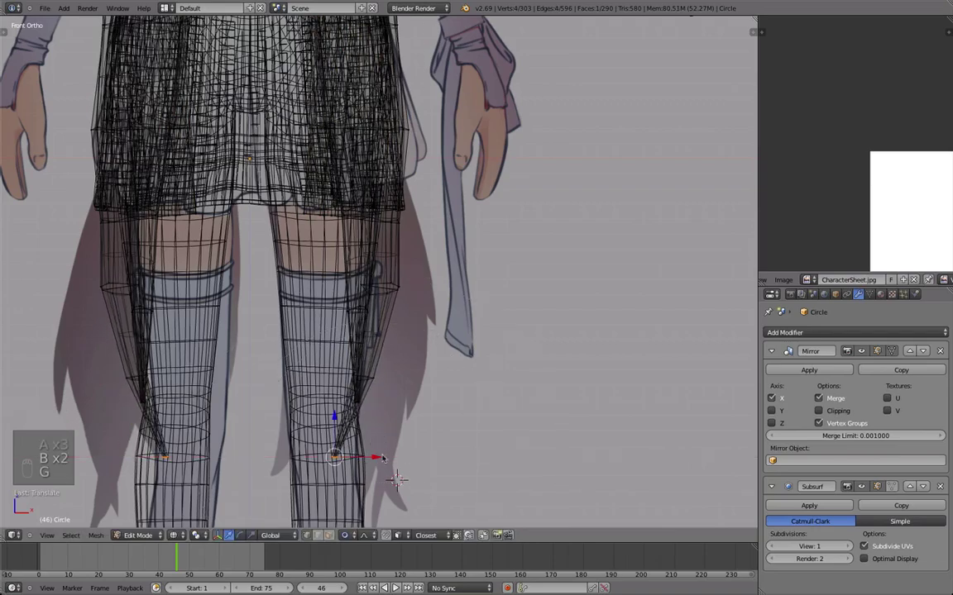
Step: Restore solid display and move a vertex on the ponytail's outer edge above the strand split
key("z")
mouse_move(398, 480)
middle_mouse_down()
mouse_move(319, 290)
mouse_move(242, 183)
mouse_move(406, 184)
middle_mouse_up()
key("z")
key("z")
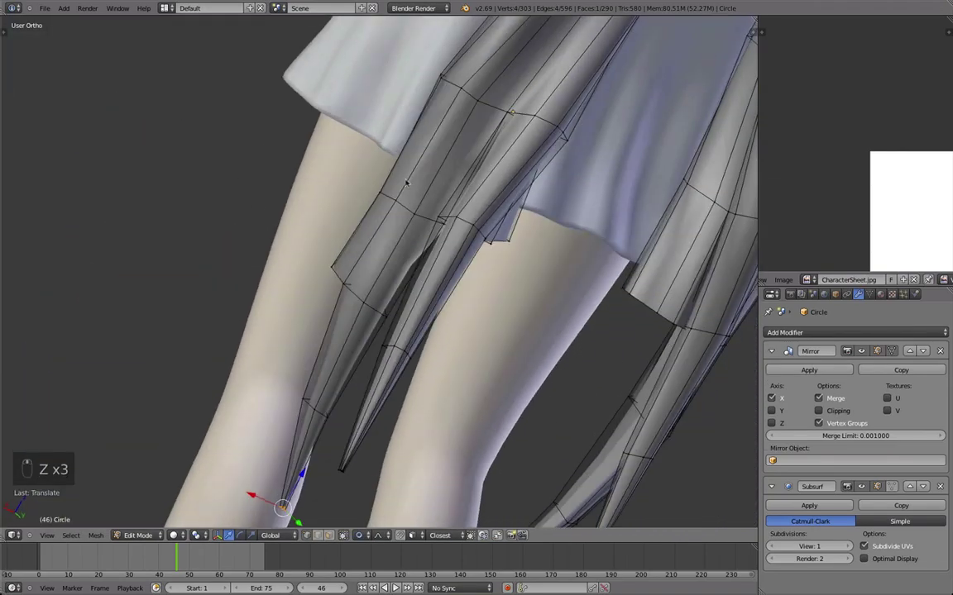
key("g")
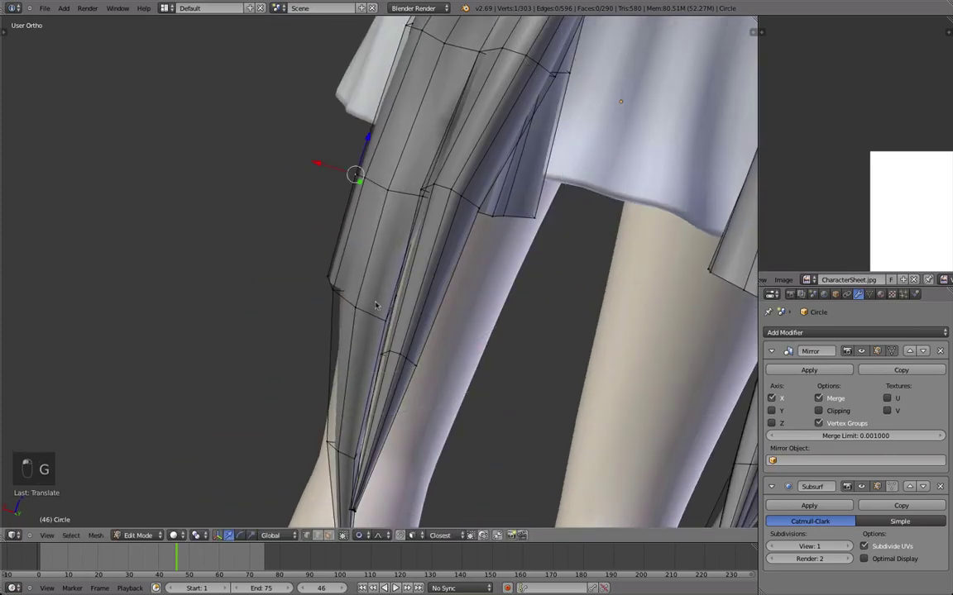
Step: Select the outer strand's remaining open end loop and extrude it with proportional editing off, angling it outward from the leg
middle_click_drag(377, 306, 521, 294)
right_click(310, 294, "alt")
middle_click_drag(310, 295, 490, 327)
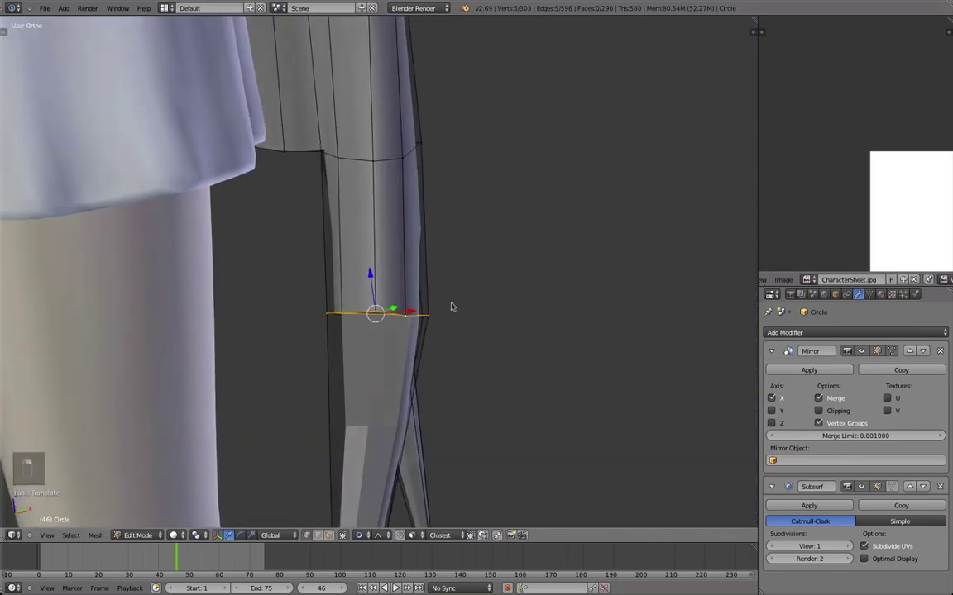
key("o")
key("KP_5")
key("o")
scroll(434, 289, "down", 1)
middle_click_drag(433, 298, 406, 238)
scroll(406, 238, "down", 1)
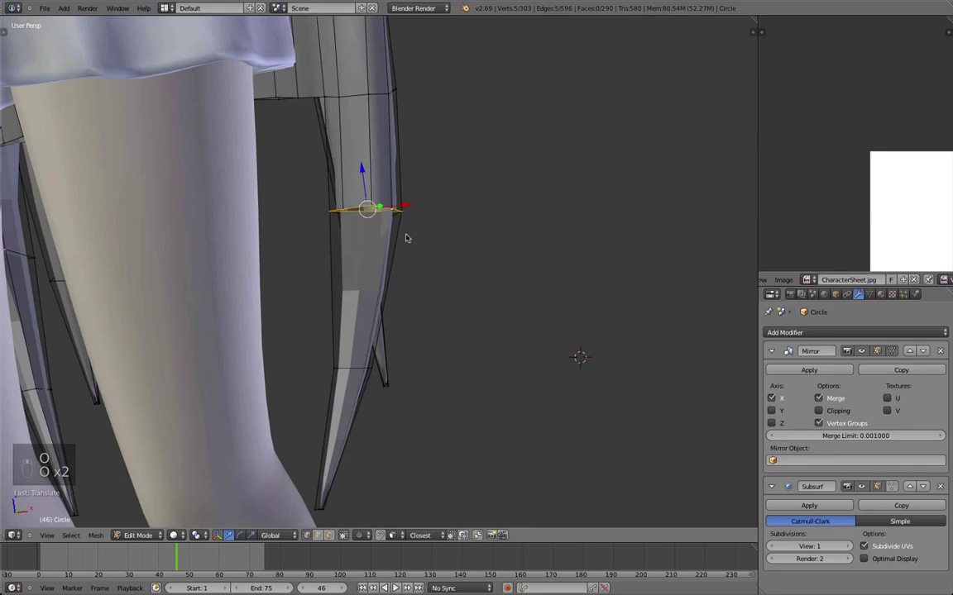
key("KP_1")
key("e")
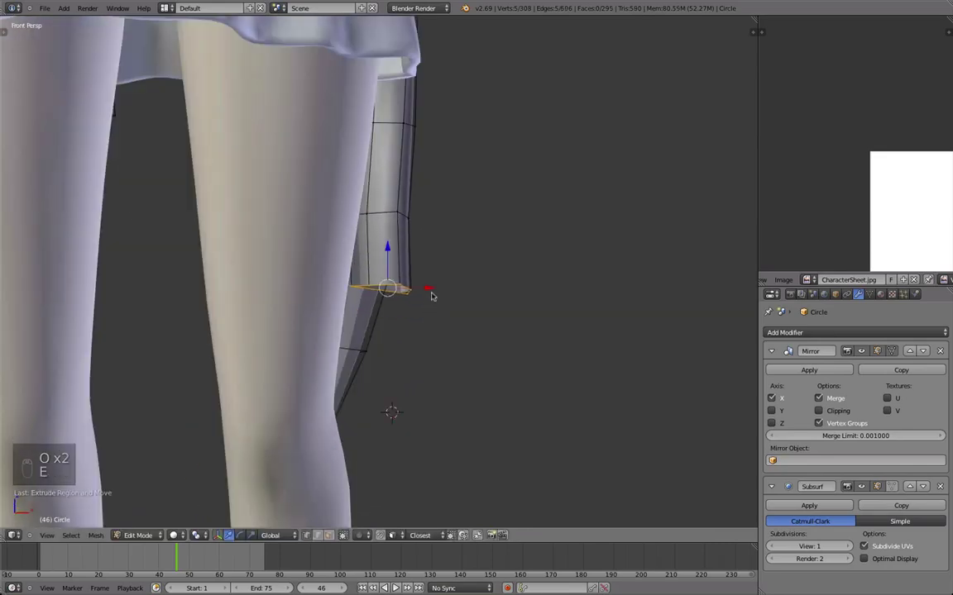
left_click(457, 282)
Step: Extrude the outer strand's end loop outward by about 0.26, then rotate and scale it to continue the curve
key("e")
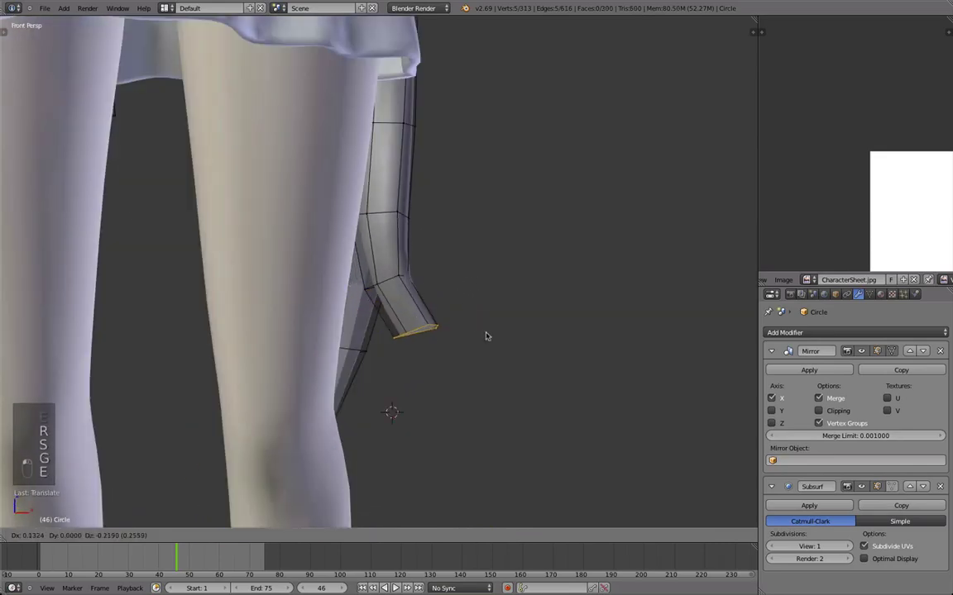
left_click(490, 330)
key("r")
left_click(474, 300)
left_click(460, 331)
Step: Extrude the outer strand's end into a narrow tip, then reposition the preceding loop and scale it to about 0.65
middle_click_drag(460, 330, 529, 274)
key("Tab")
scroll(347, 260, "up", 2)
key("Tab")
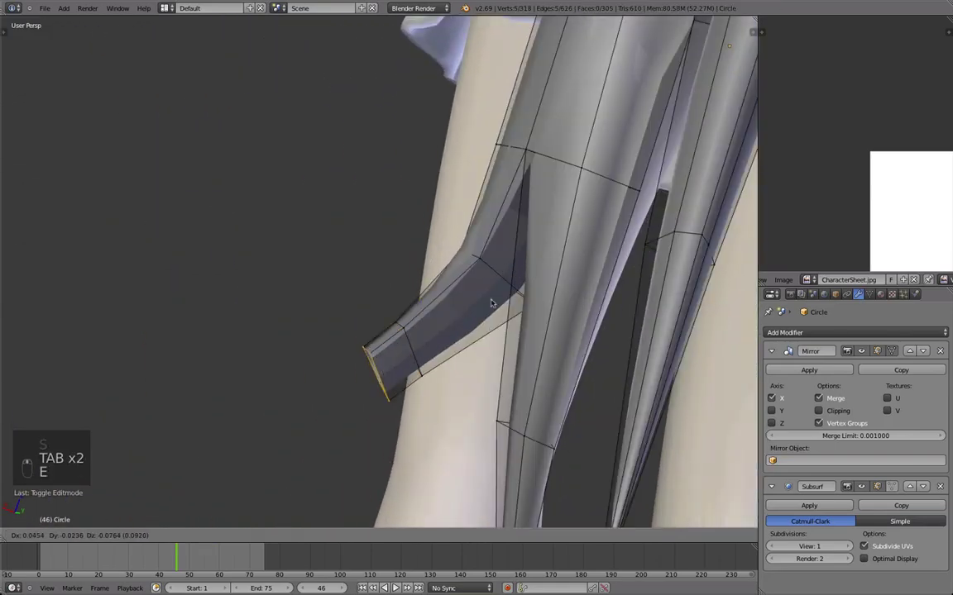
key("s")
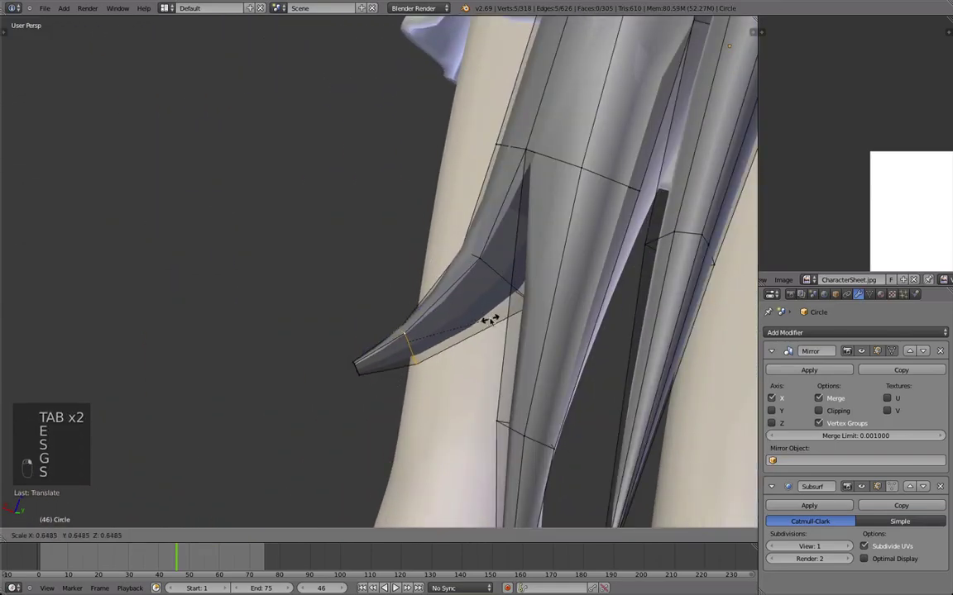
left_click(514, 314)
Step: Close the open tip of the outward-curving strand with two faces, then reposition and smooth its vertices
middle_click_drag(515, 314, 332, 319)
key("g")
left_click(332, 318)
right_click(361, 296, "alt")
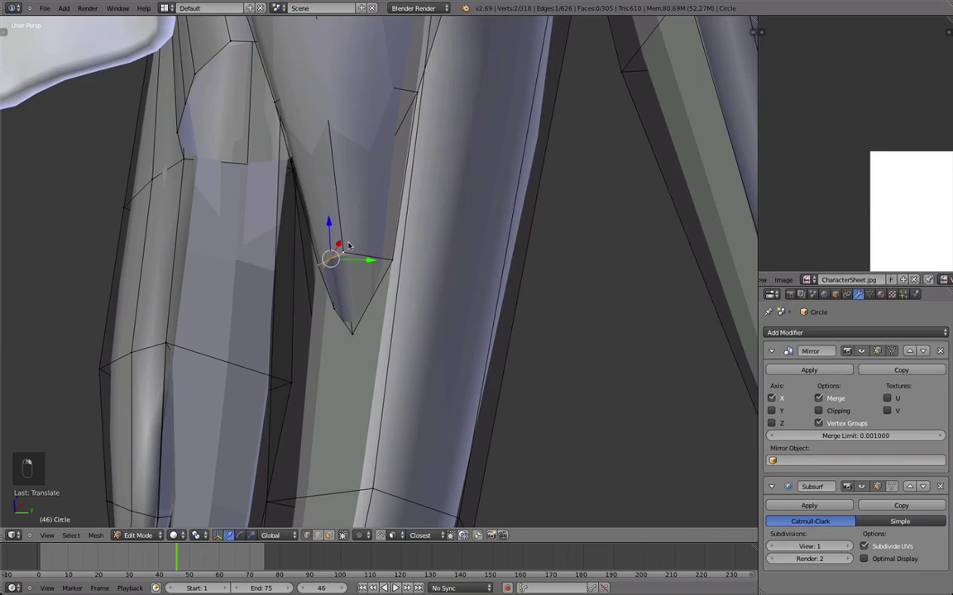
middle_click_drag(386, 296, 346, 346)
key("q")
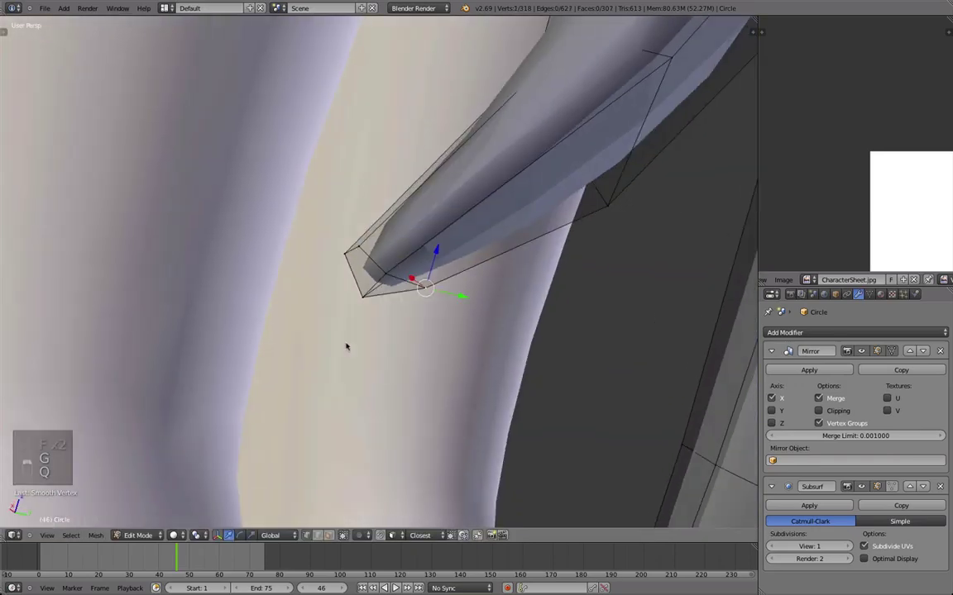
Step: Clear the selection and select the group of vertices at the outward-curving strand's tip
key("a")
key("b")
left_click_drag(485, 334, 236, 227)
middle_click_drag(236, 227, 538, 238)
scroll(372, 286, "down", 2)
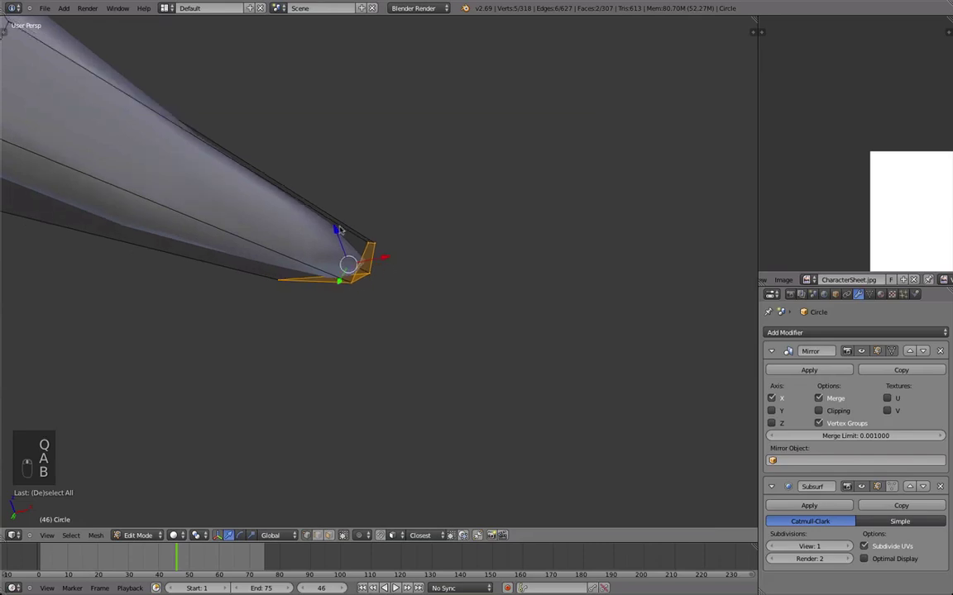
Step: Return to object mode and apply smooth shading to the hair object
key("Tab")
scroll(404, 292, "down", 10)
middle_click_drag(405, 291, 434, 196)
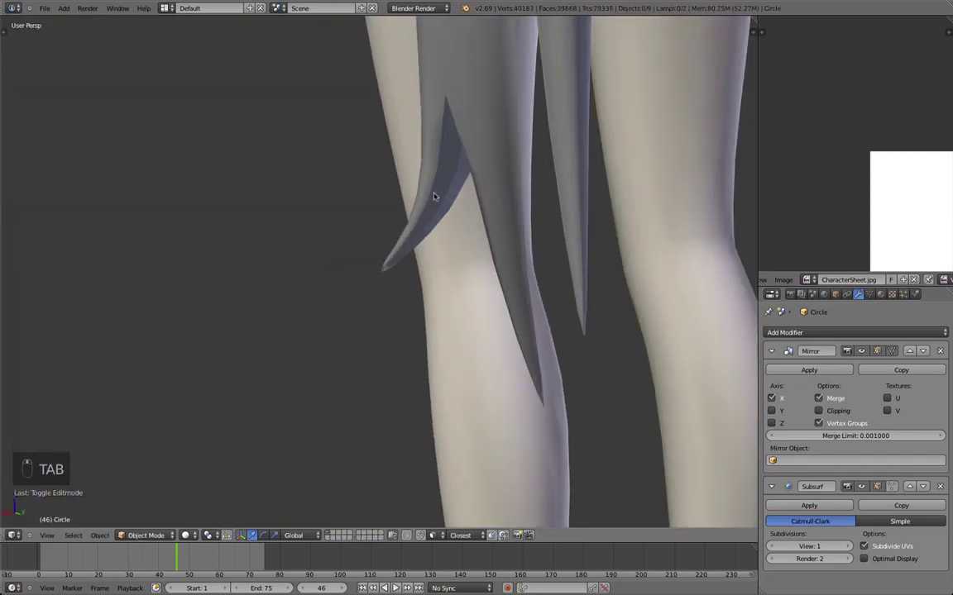
key("t")
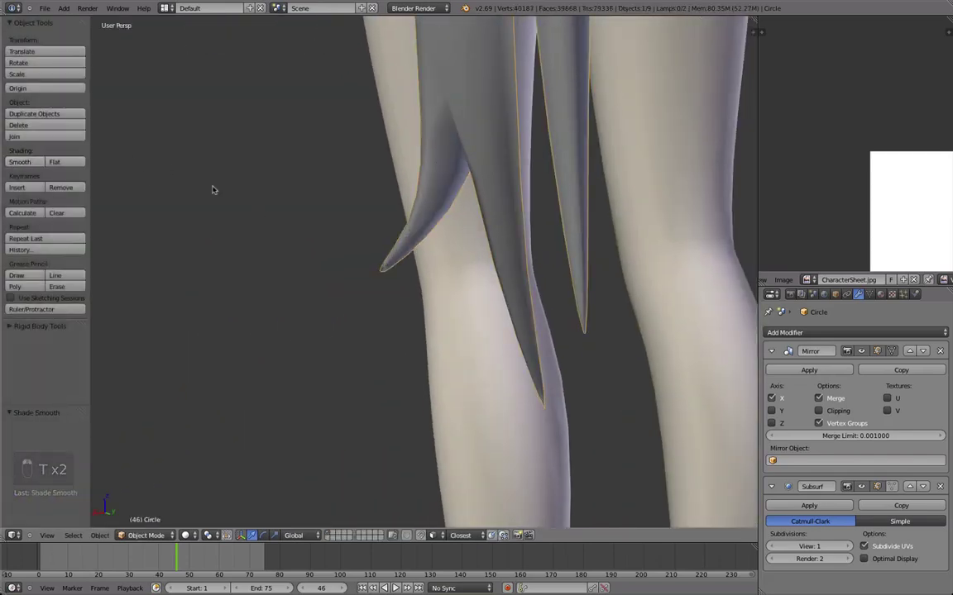
Step: Examine the smoothed ponytail ends from several sides and clear the selection
scroll(214, 191, "down", 3)
middle_click_drag(213, 190, 420, 288)
scroll(317, 283, "down", 3)
scroll(272, 325, "up", 5)
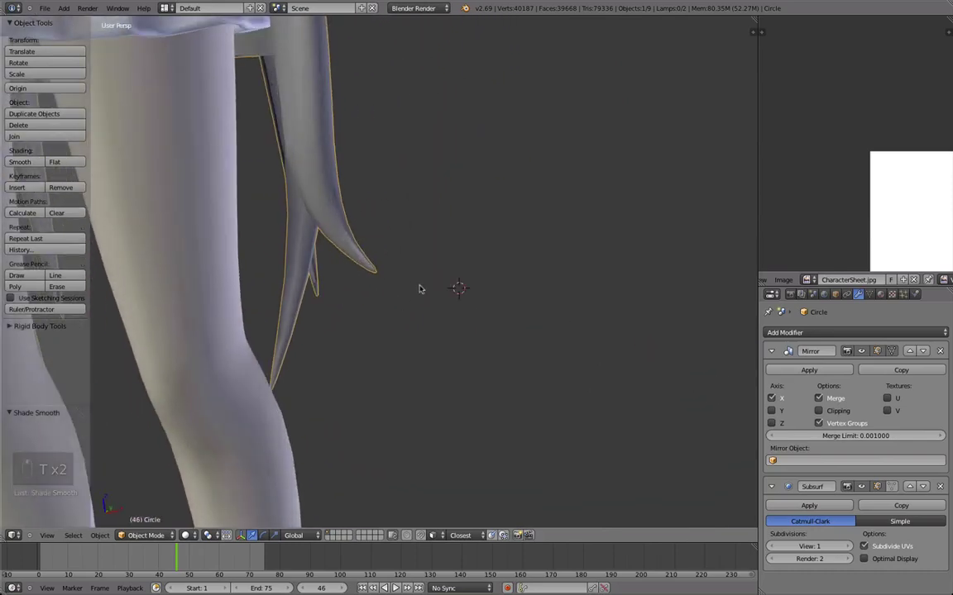
scroll(421, 289, "down", 6)
key("Tab")
scroll(449, 312, "down", 2)
key("Tab")
key("a")
key("a")
key("a")
middle_click_drag(208, 310, 339, 258)
scroll(339, 257, "down", 2)
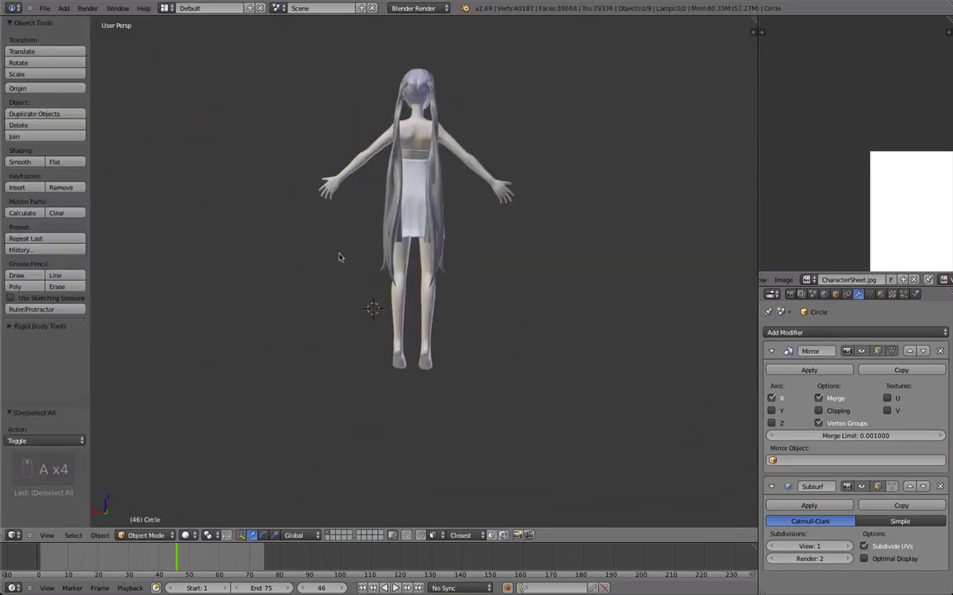
Step: Select the entire hair mesh and recalculate its normals to be consistent
scroll(338, 257, "up", 8)
key("Tab")
scroll(391, 151, "up", 6)
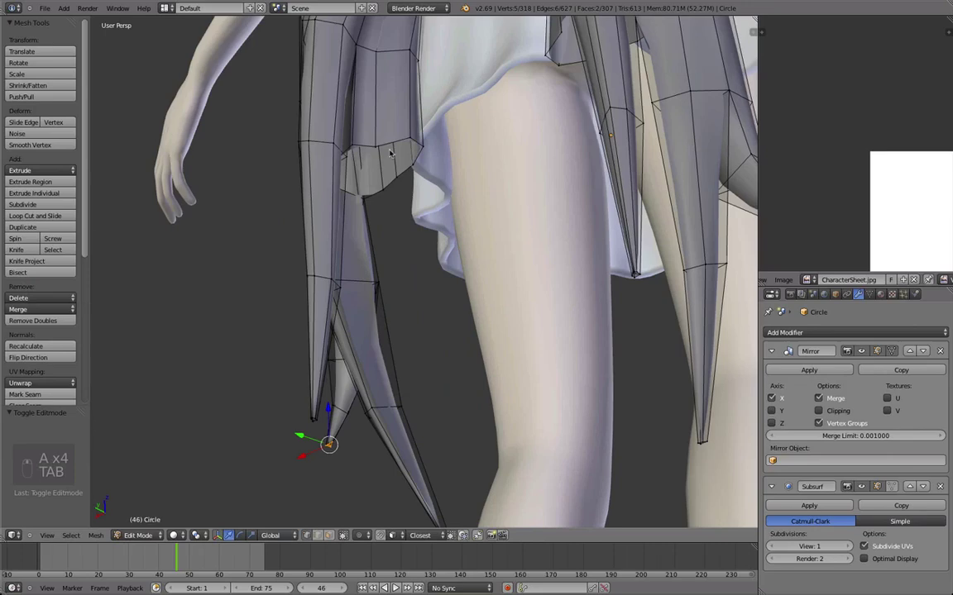
scroll(391, 151, "down", 2)
key("a")
scroll(374, 251, "up", 4)
key("ctrl+n")
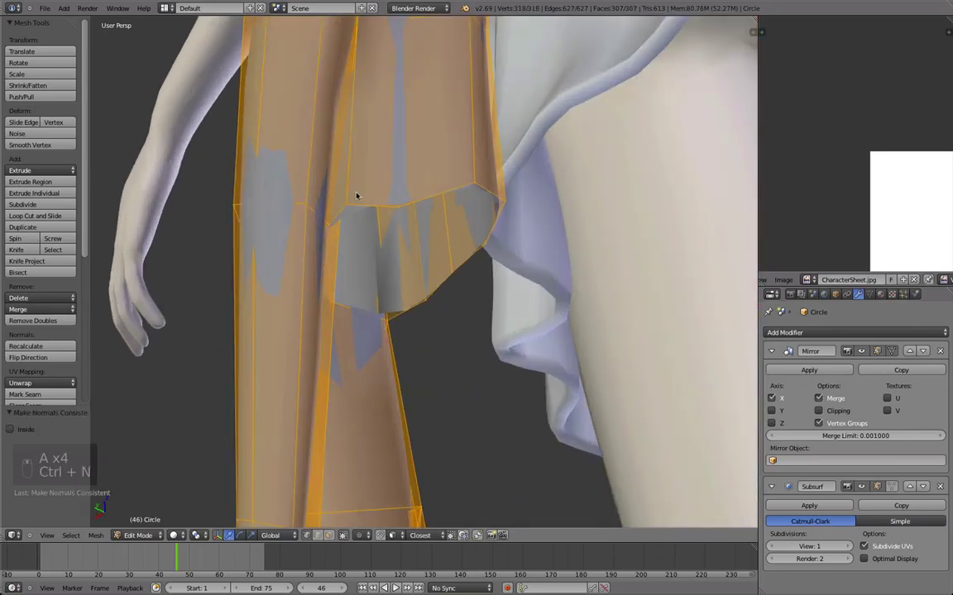
scroll(357, 196, "down", 8)
key("Tab")
Step: Select the open edge loop at the lower end of the inner hair section
middle_click_drag(356, 196, 357, 245)
scroll(357, 245, "up", 5)
key("Tab")
scroll(361, 305, "up", 2)
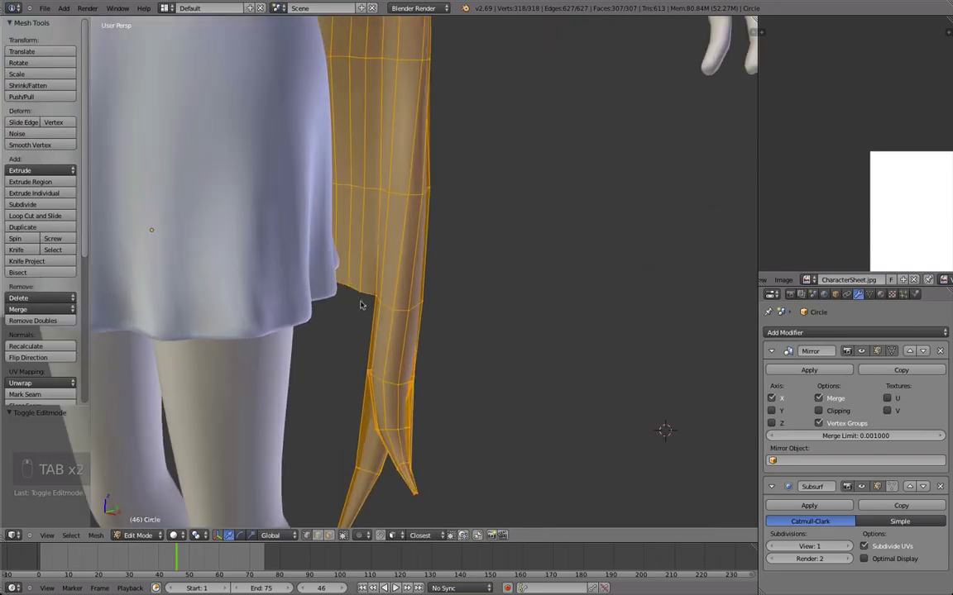
scroll(361, 305, "up", 1)
right_click(361, 301, "alt")
Step: Extrude the selected open loop downward to lengthen the inner hair section
middle_click_drag(361, 301, 299, 397)
scroll(400, 353, "down", 5)
scroll(397, 414, "up", 3)
scroll(299, 397, "up", 2)
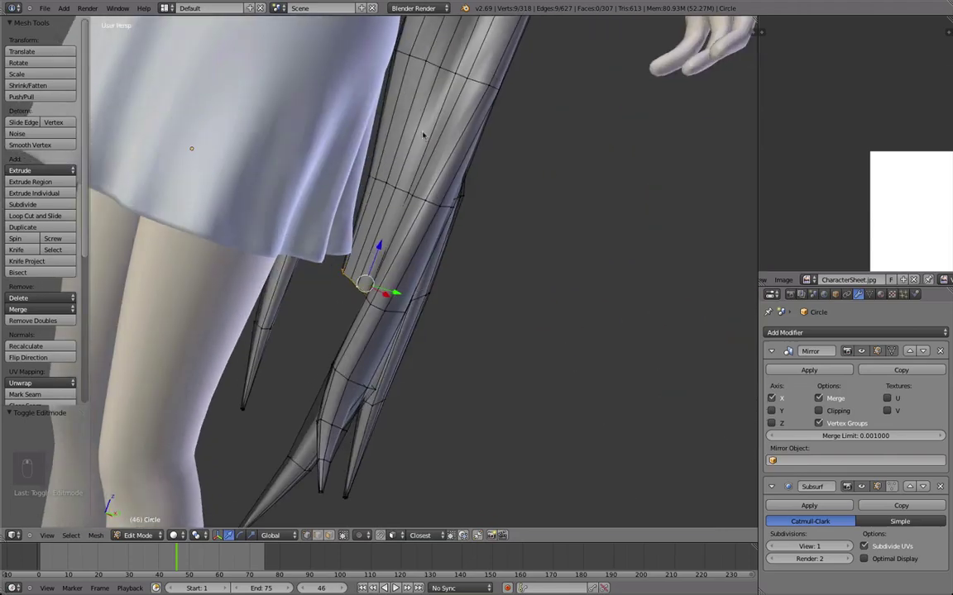
middle_click_drag(423, 135, 456, 119)
scroll(355, 201, "up", 1)
middle_click_drag(378, 177, 321, 173)
scroll(321, 174, "up", 2)
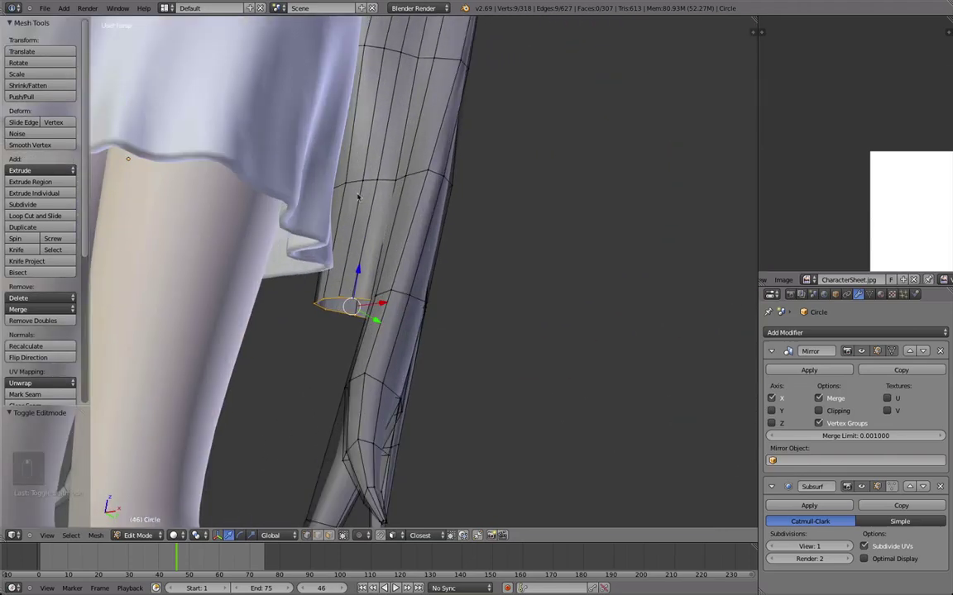
scroll(321, 174, "down", 2)
middle_click_drag(364, 145, 406, 112)
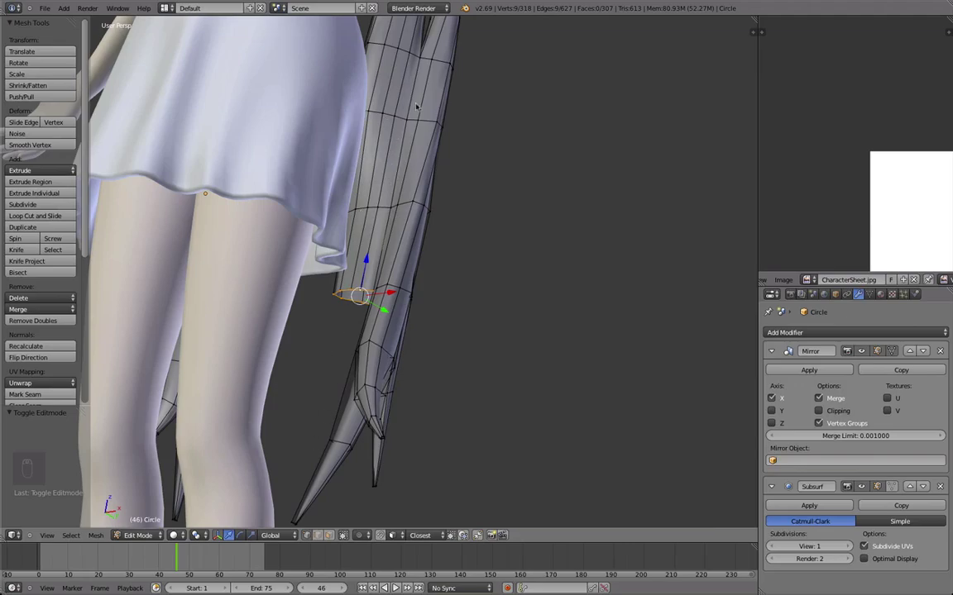
scroll(410, 204, "up", 2)
middle_click_drag(410, 204, 366, 381)
scroll(295, 396, "down", 2)
key("z")
scroll(366, 380, "up", 2)
middle_click_drag(409, 332, 435, 273, "shift")
key("e")
left_click(420, 323)
key("z")
Step: Split the inner section's open end by joining two opposite vertices with an edge
mouse_move(420, 322)
middle_mouse_down()
mouse_move(446, 264)
mouse_move(380, 313)
mouse_move(408, 246)
middle_mouse_up()
key("Tab")
scroll(548, 304, "down", 3)
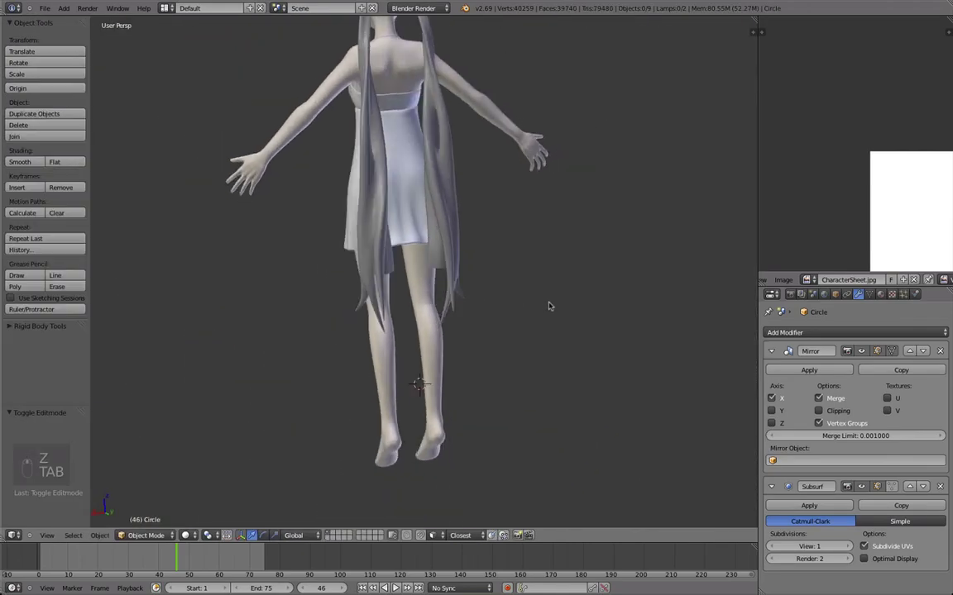
middle_click_drag(548, 304, 373, 341)
key("Tab")
scroll(373, 341, "up", 6)
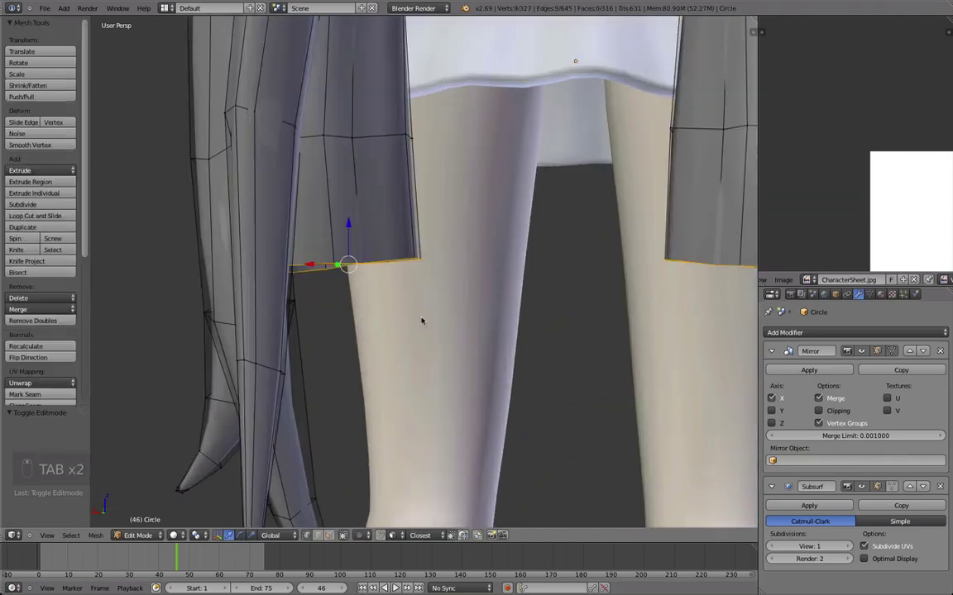
middle_click_drag(421, 319, 373, 254)
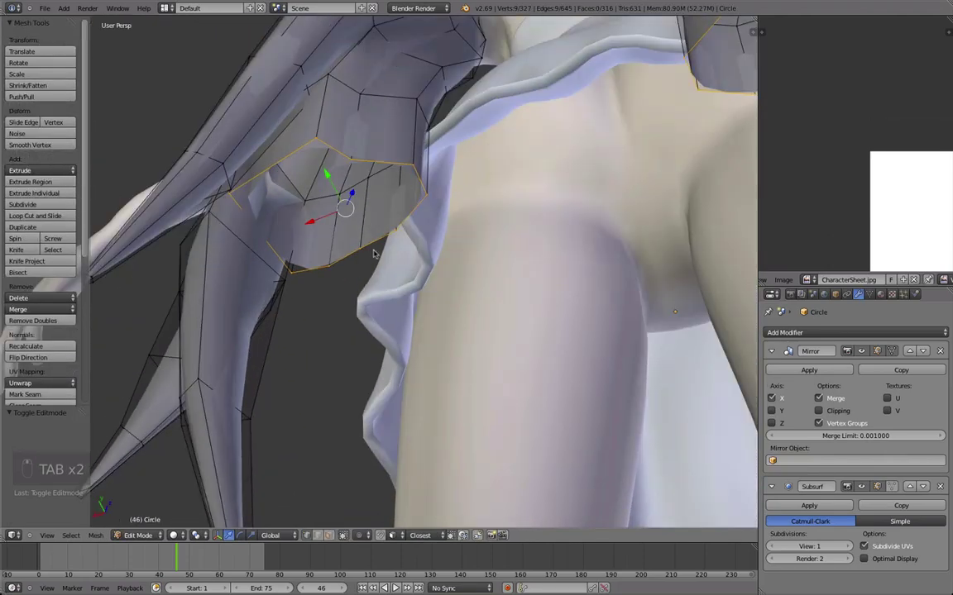
middle_click_drag(379, 167, 416, 184)
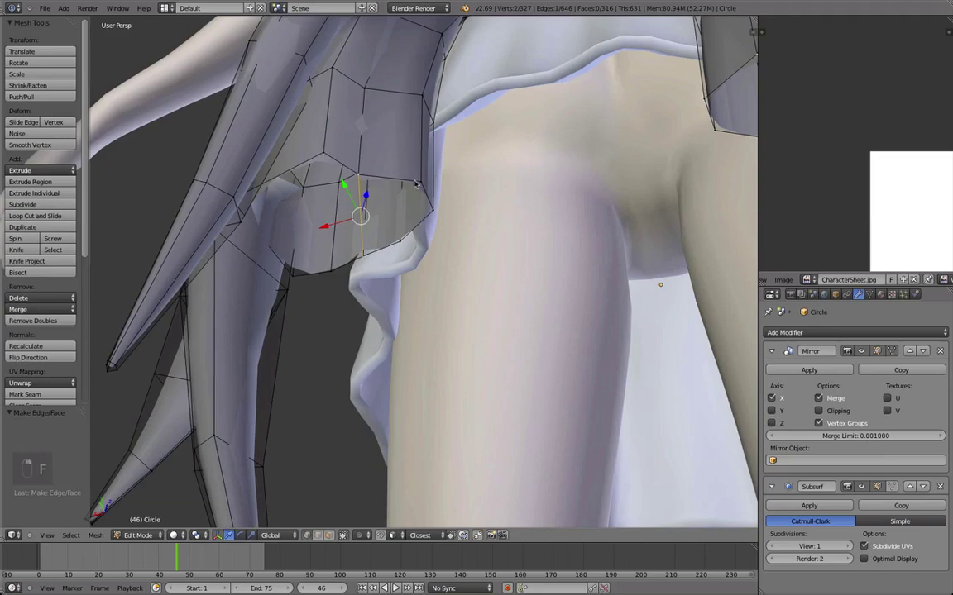
Step: Extrude the inner half of the split opening downward twice, scaling the end loop and rotating it about 27 degrees
key("z")
scroll(400, 220, "down", 3)
middle_click_drag(364, 217, 369, 259)
left_click(373, 326)
key("ctrl+KP_1")
scroll(413, 295, "down", 2)
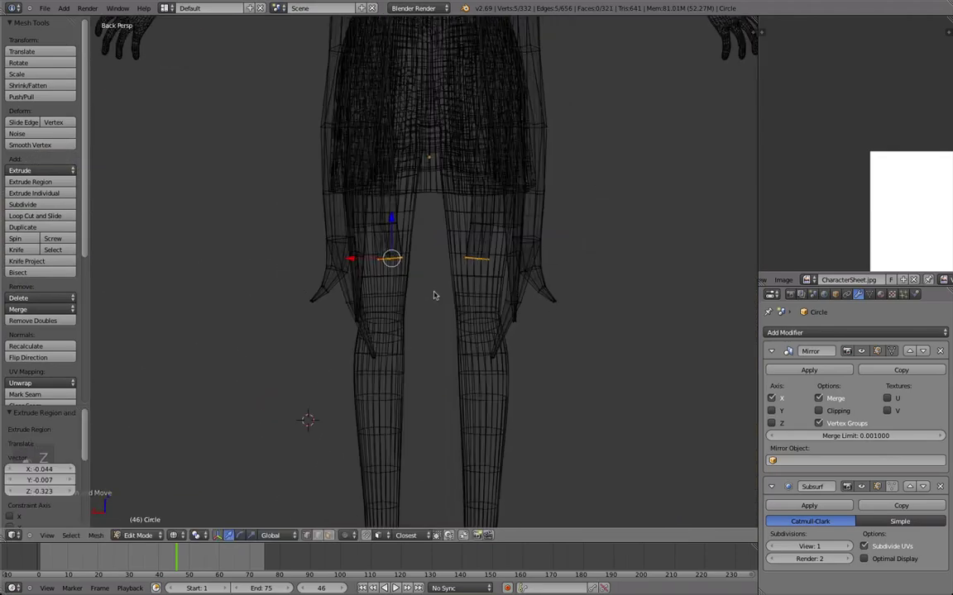
left_click(441, 330)
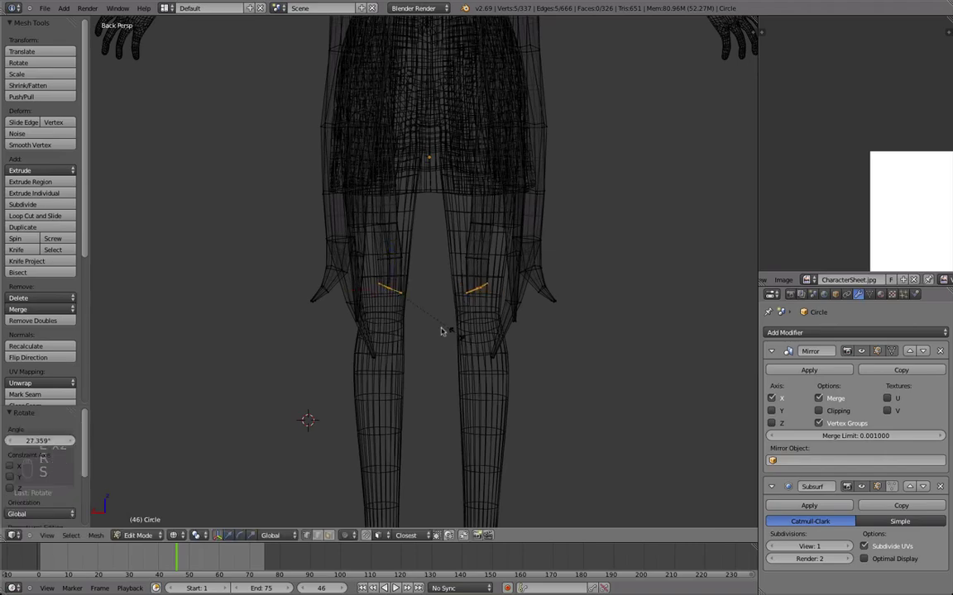
Step: Reposition the new strand's middle loop and extrude its end by about 0.060 on X and -0.160 on Z
scroll(478, 275, "up", 6)
key("g")
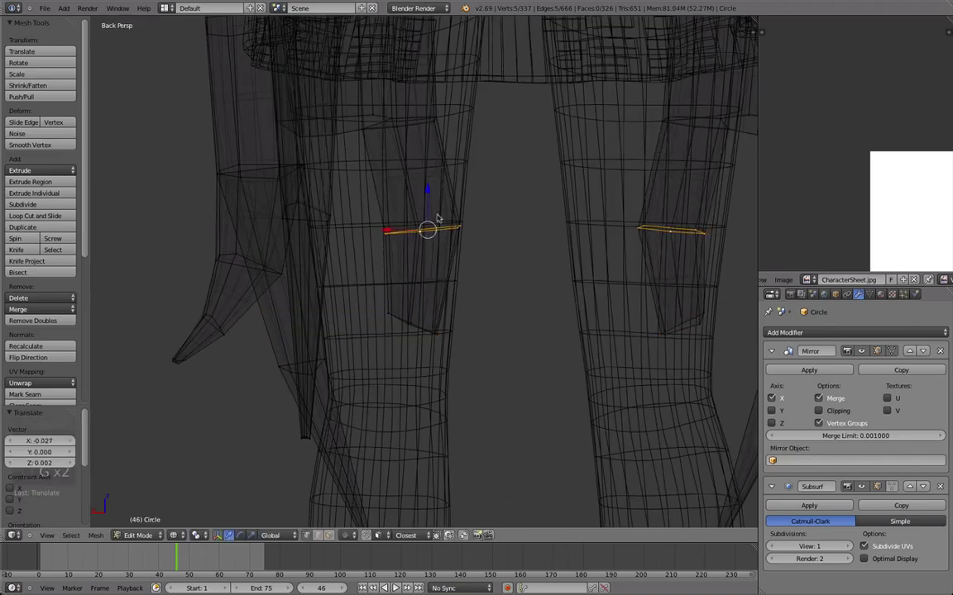
key("z")
scroll(422, 289, "down", 3)
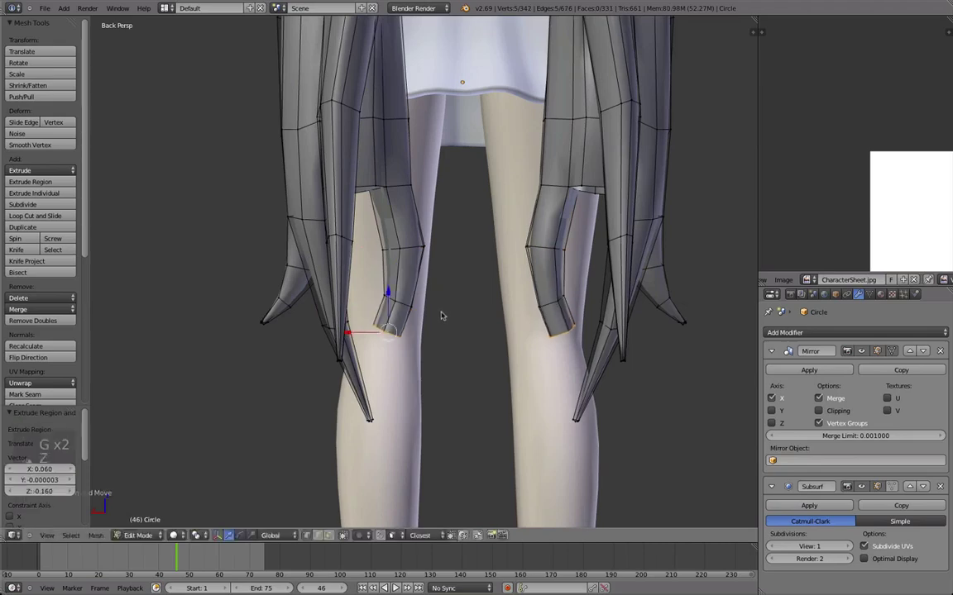
left_click(410, 342)
Step: Scale the inner strand's end to about 0.405 and close its open tip with two faces
scroll(409, 340, "up", 5)
middle_click_drag(409, 339, 378, 290, "shift")
key("minus")
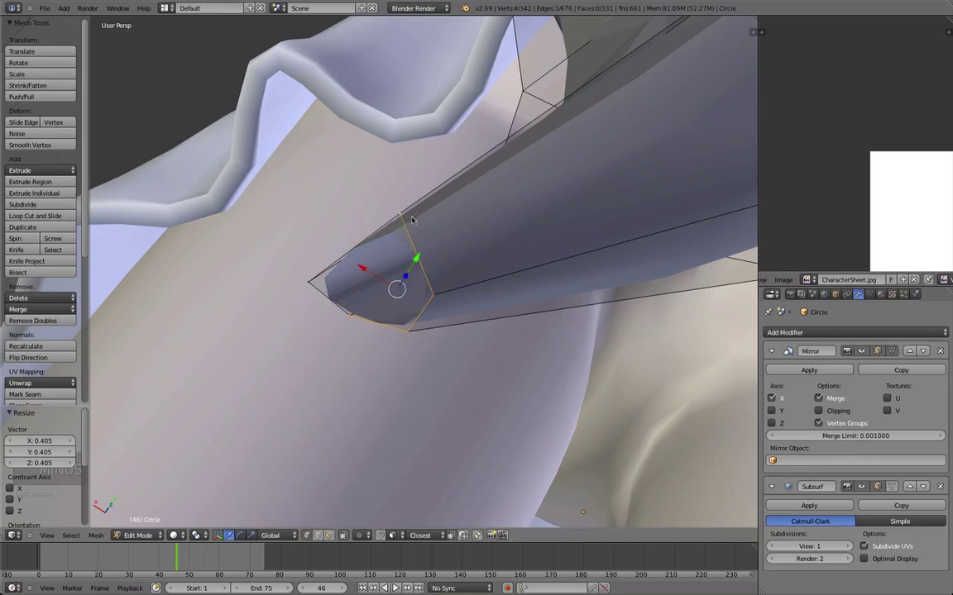
key("Tab")
mouse_move(400, 236)
middle_mouse_down()
mouse_move(285, 271)
mouse_move(357, 243)
mouse_move(406, 334)
mouse_move(388, 234)
middle_mouse_up()
scroll(285, 271, "down", 5)
scroll(358, 243, "down", 3)
key("Tab")
key("Tab")
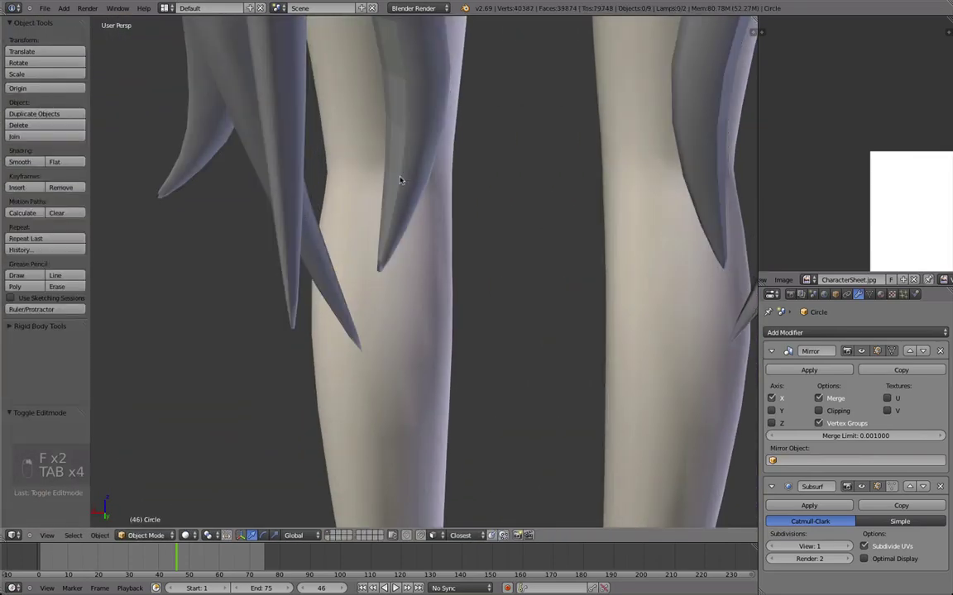
Step: Recalculate the normals of the whole hair mesh, return to object mode and hide the tool shelf
key("Tab")
scroll(464, 155, "down", 3)
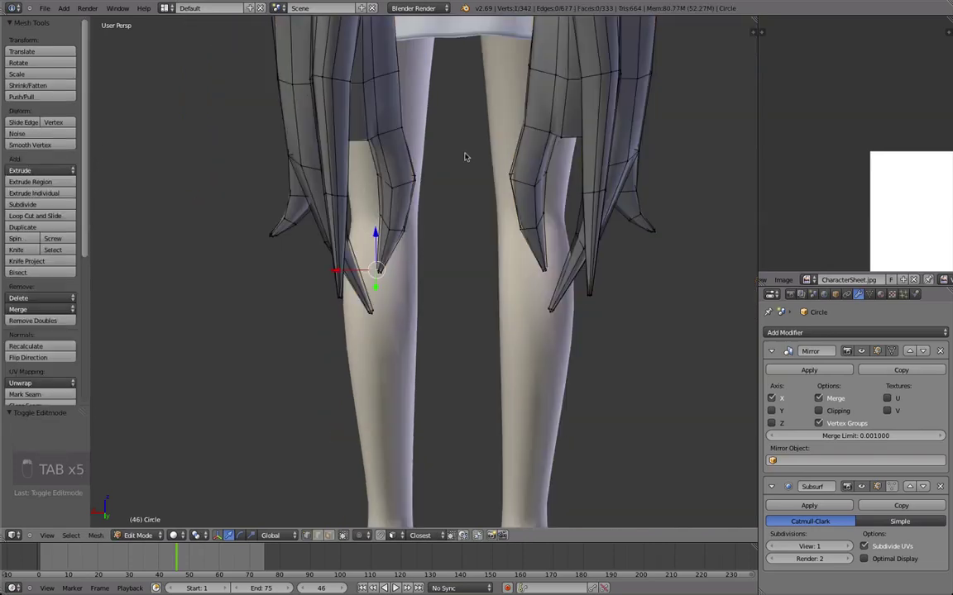
key("a")
key("a")
key("a")
key("a")
key("a")
key("a")
key("a")
key("a")
key("ctrl+n")
key("Tab")
scroll(392, 145, "down", 4)
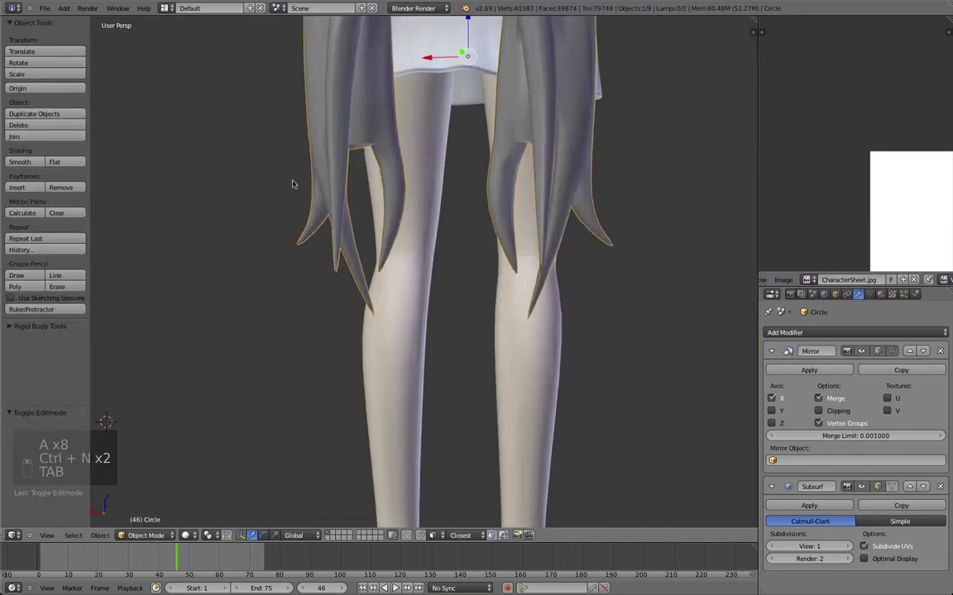
key("t")
key("t")
scroll(310, 270, "down", 1)
Step: Resize the edge loops along the curved inner strand to refine its thickness
key("Tab")
scroll(419, 346, "up", 8)
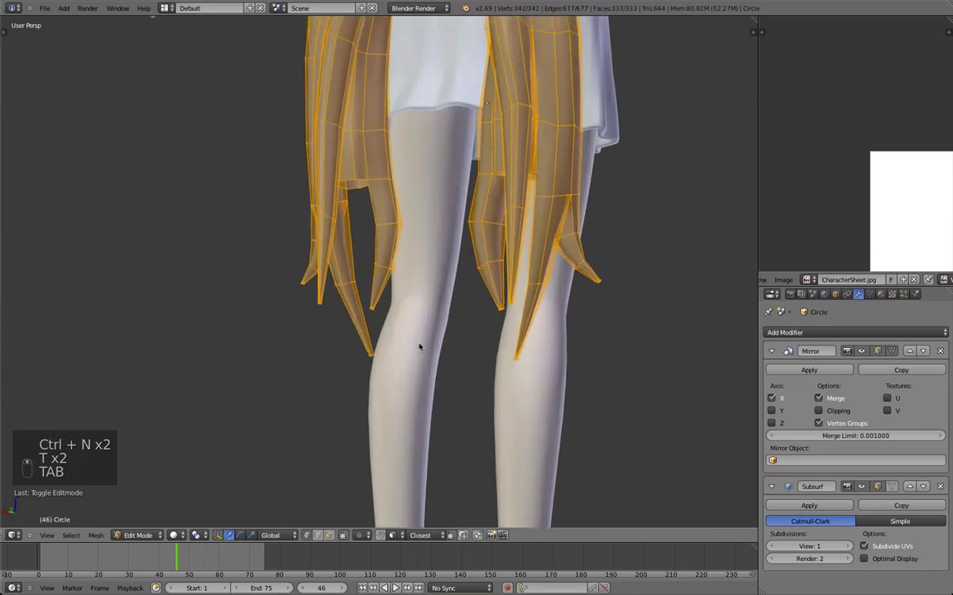
key("s")
left_click(402, 478)
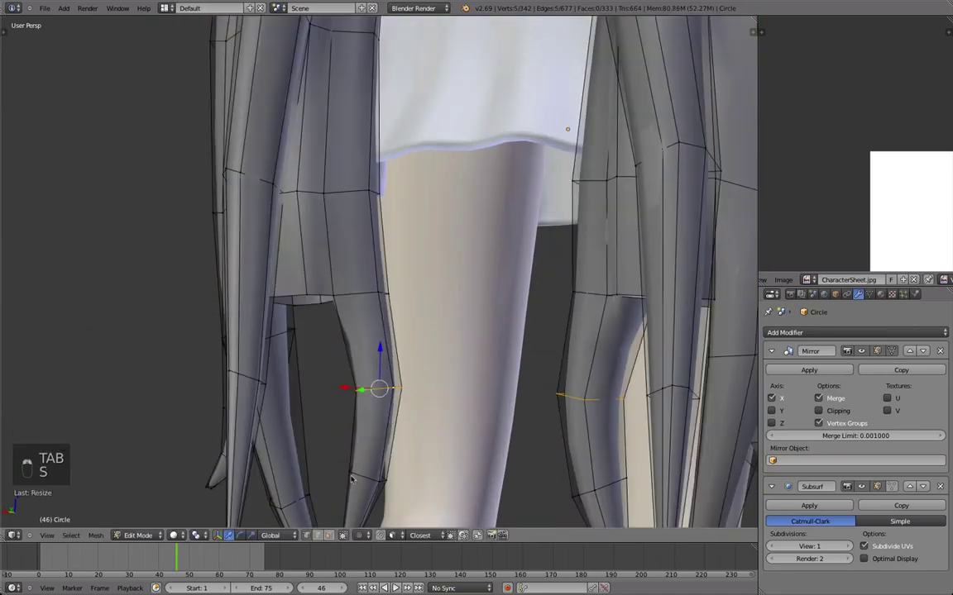
left_click(484, 458)
Step: Select the remaining open loop beside the inner strand and extrude it downward by about 0.195
key("Tab")
scroll(455, 373, "down", 4)
middle_click_drag(455, 372, 561, 250)
scroll(396, 258, "up", 3)
scroll(395, 258, "up", 4)
scroll(399, 296, "up", 1)
key("Tab")
right_click(424, 309, "alt")
scroll(348, 160, "up", 3)
key("g")
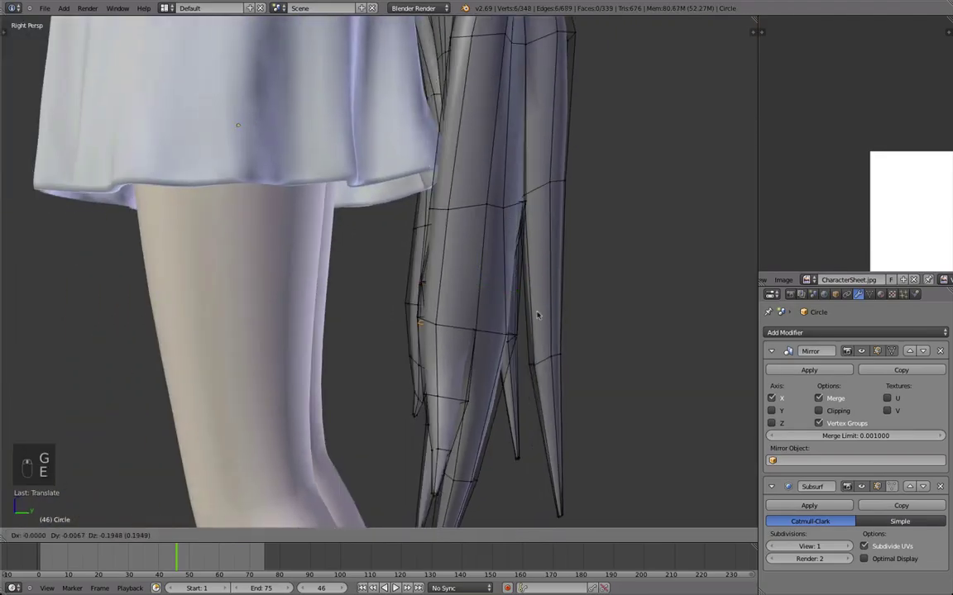
Step: Reposition the vertices of the newly extruded segment between the neighbouring strands
middle_click_drag(390, 288, 439, 157)
key("g")
right_click(440, 50)
middle_click_drag(440, 50, 405, 238)
left_click(462, 126)
Step: Select the new segment's lower edge loop, then scale it and move it into place
right_click(453, 206, "alt")
right_click(430, 229, "alt")
scroll(373, 219, "down", 3)
key("z")
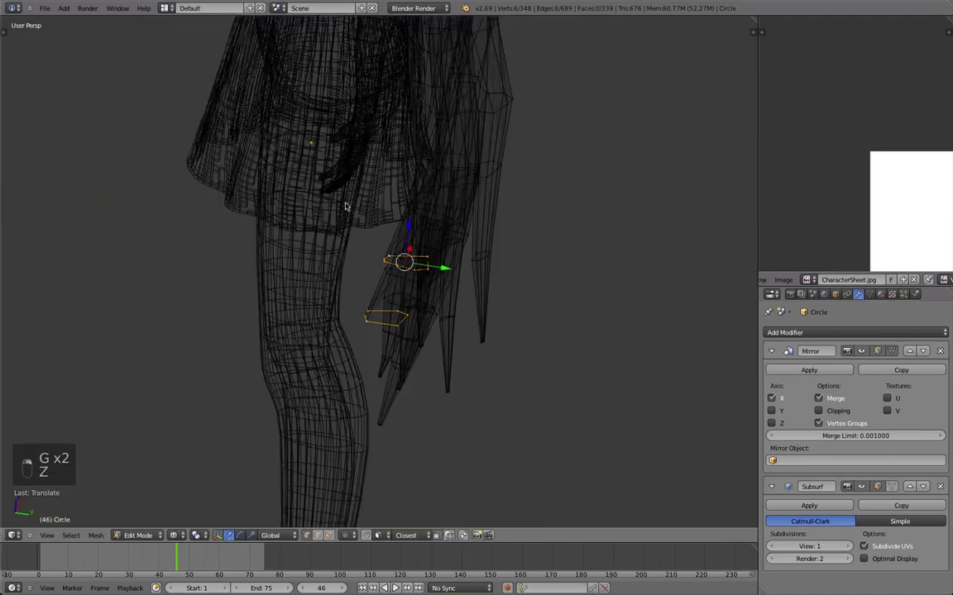
middle_click_drag(346, 207, 388, 212, "alt")
scroll(529, 233, "up", 6)
key("s")
left_click(526, 237)
left_click(558, 239)
Step: Smooth the vertices around the split between the strands and reposition two of them
middle_click_drag(558, 239, 460, 270)
key("z")
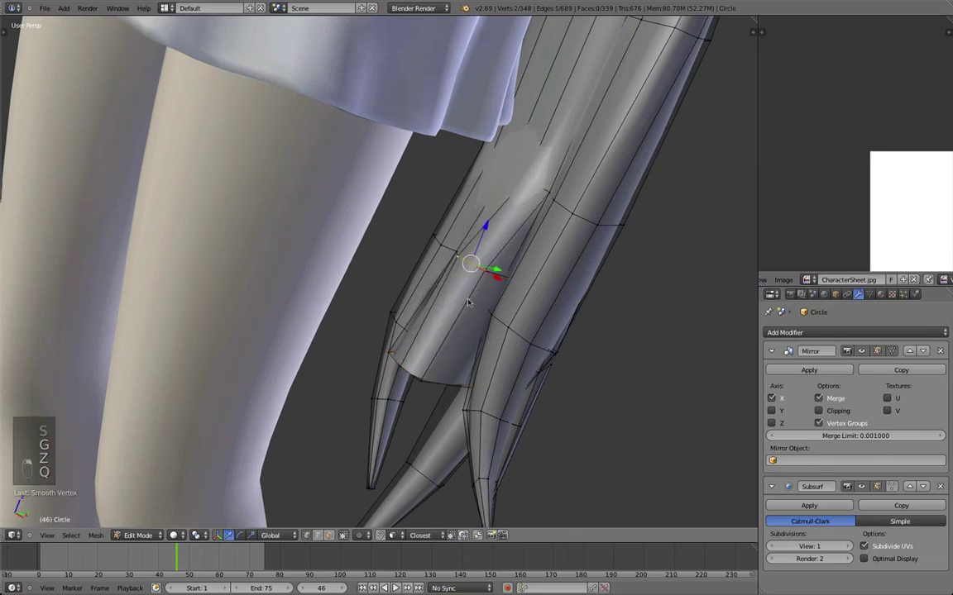
key("KP_5")
middle_click_drag(357, 270, 505, 212)
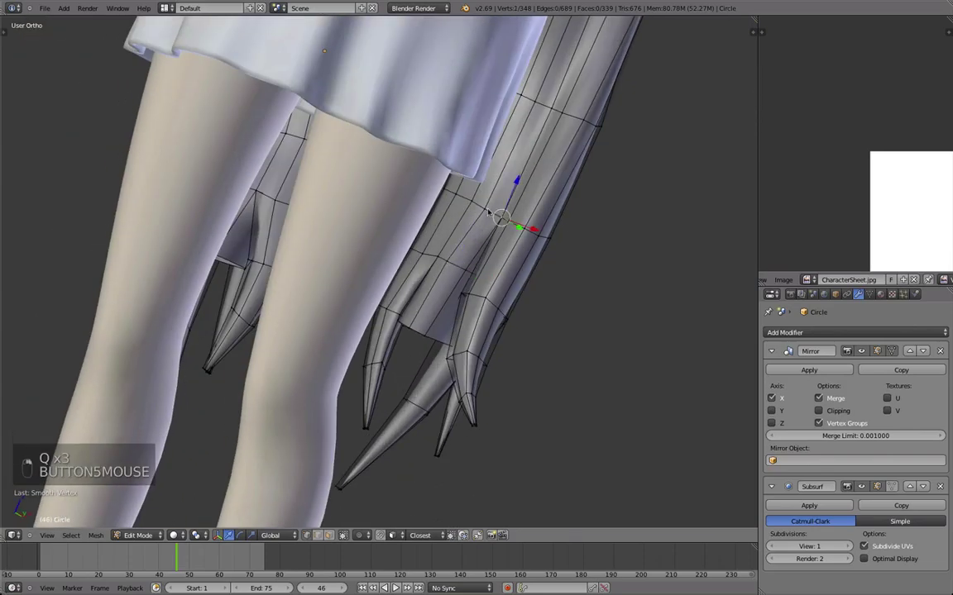
scroll(489, 213, "up", 3)
key("g")
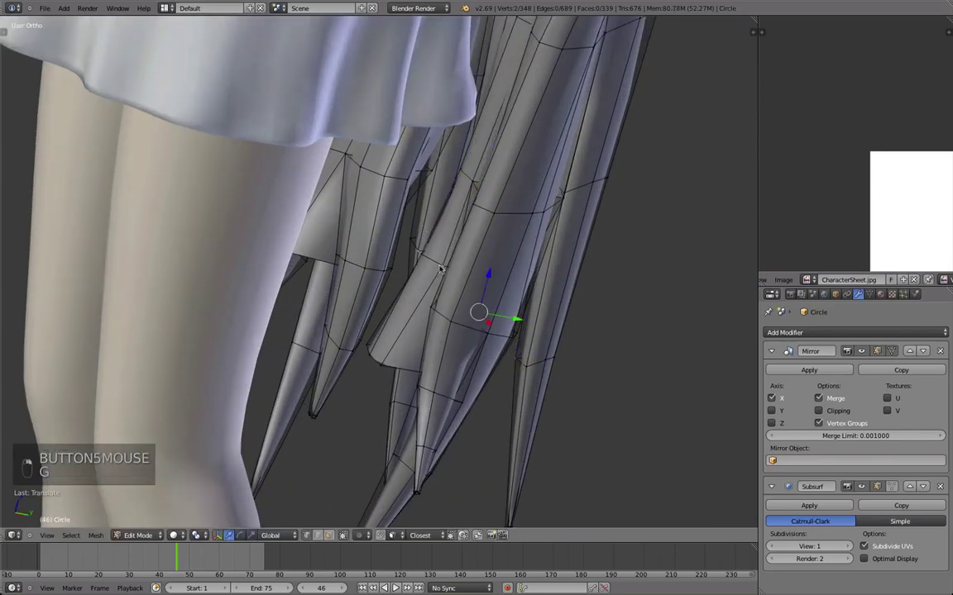
scroll(374, 279, "down", 3)
Step: Scale the middle strand's end loop, then extrude another segment from it and resize the new end
key("Tab")
key("Tab")
key("Tab")
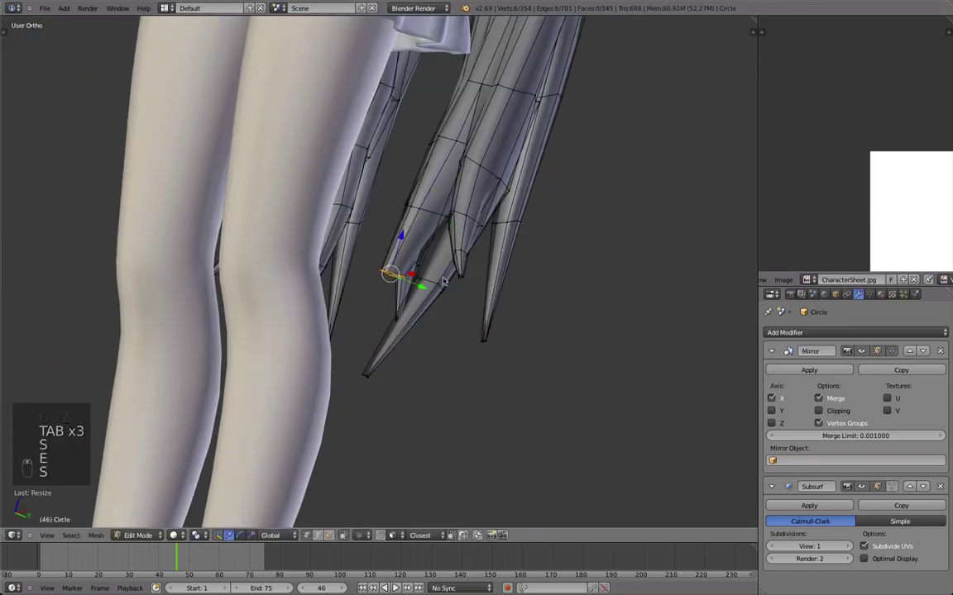
scroll(401, 251, "down", 3)
middle_click_drag(398, 250, 483, 280)
scroll(483, 280, "up", 3)
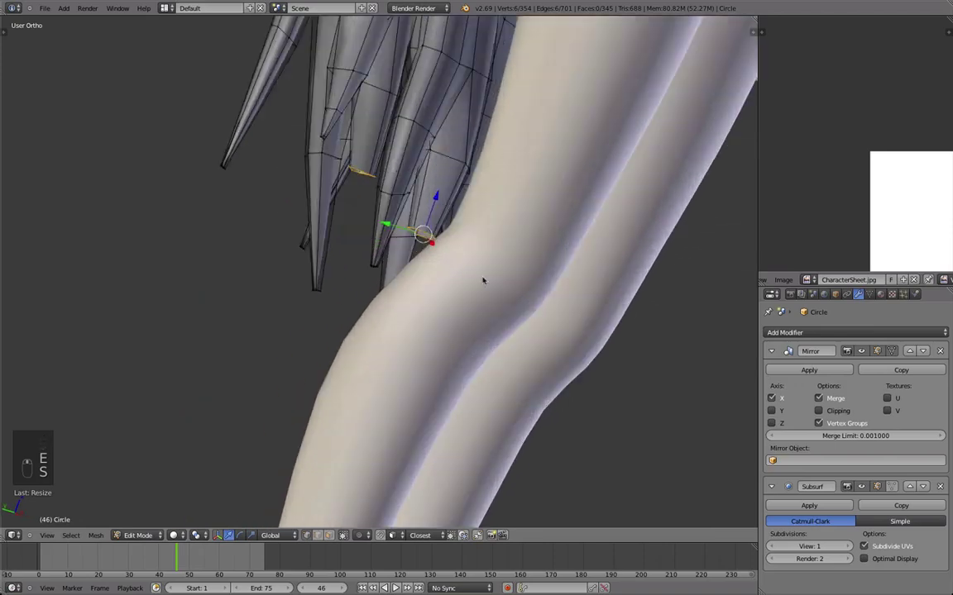
Step: Extrude the middle strand's end downward by about 0.079 and scale it into a narrow tip
scroll(483, 280, "down", 4)
middle_click_drag(588, 287, 477, 198)
scroll(520, 281, "up", 4)
scroll(519, 280, "down", 4)
scroll(477, 198, "up", 4)
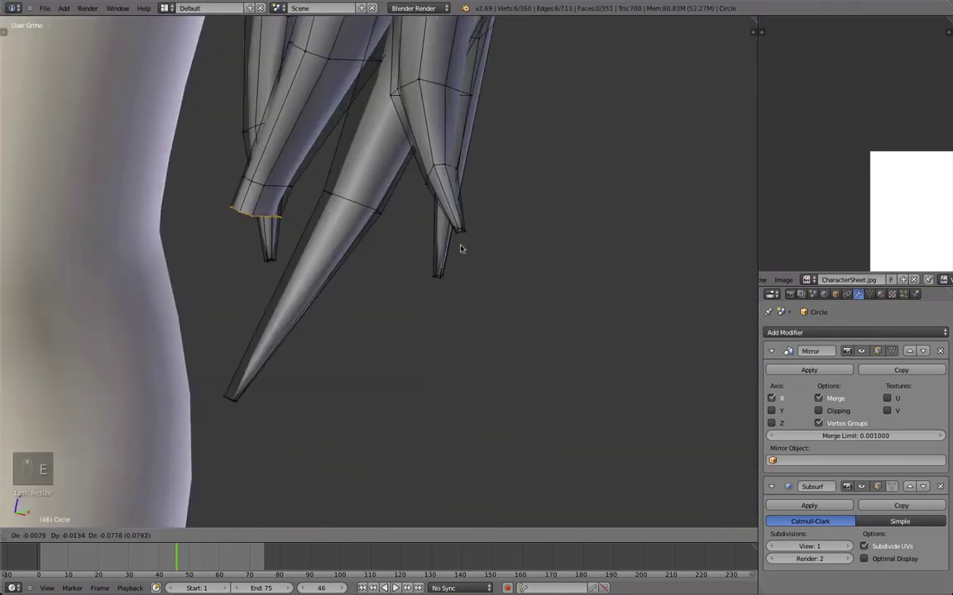
Step: Close the open tip of the middle strand with two faces
key("minus")
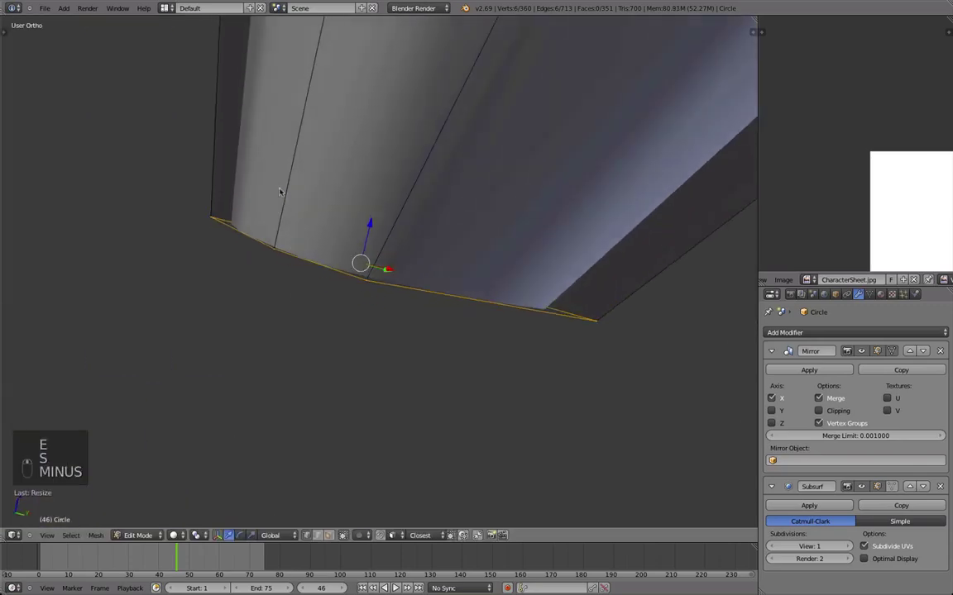
middle_click_drag(280, 191, 370, 129)
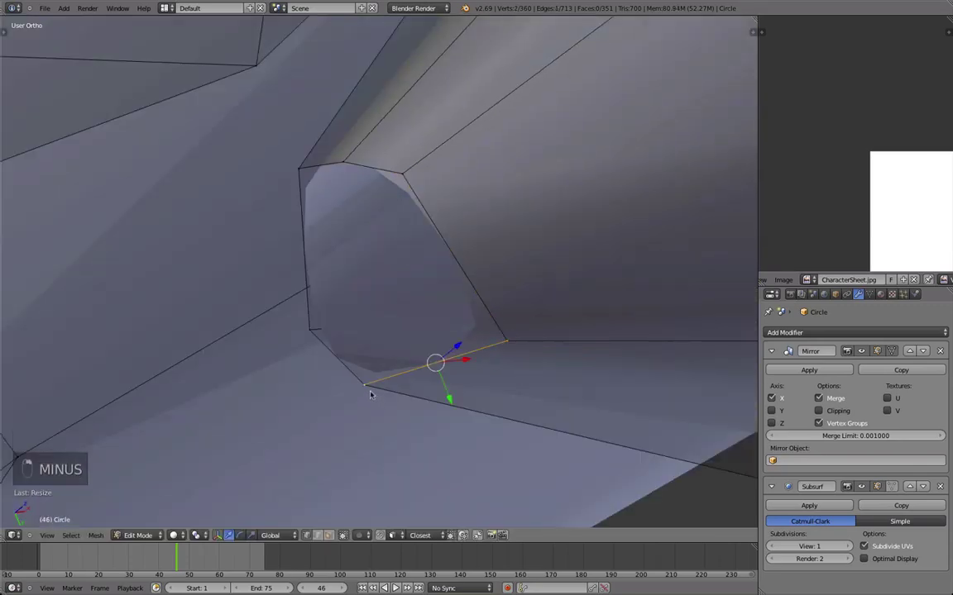
key("f")
key("f")
key("f")
Step: Resize the edge loop higher up on the middle strand and return to object mode
key("Tab")
middle_click_drag(228, 330, 485, 278)
key("Tab")
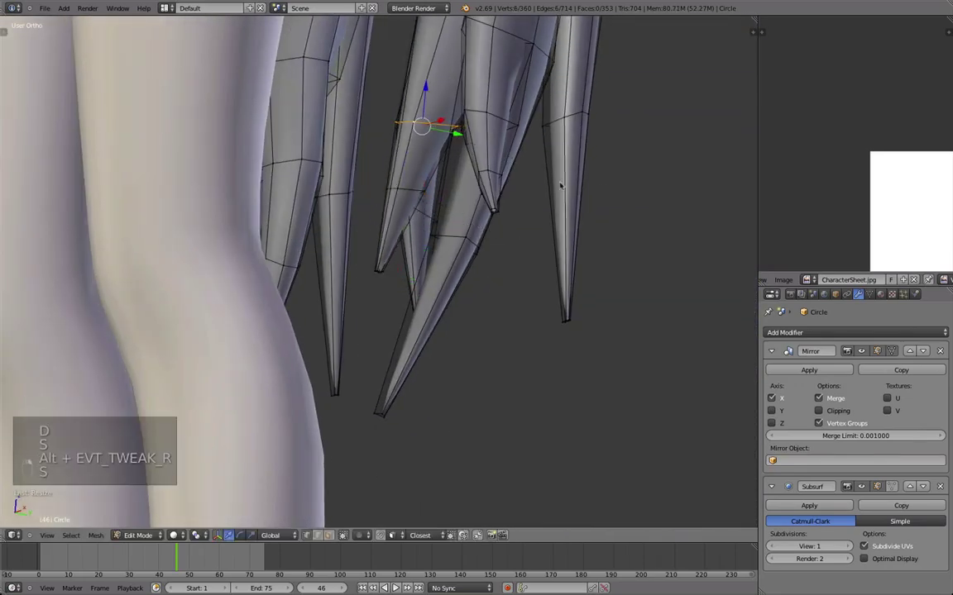
key("Tab")
Step: Clear the selection and examine the twin ponytails on the whole character from front and back
scroll(458, 238, "down", 8)
middle_click_drag(459, 238, 338, 354)
scroll(324, 264, "down", 3)
key("a")
scroll(385, 216, "up", 3)
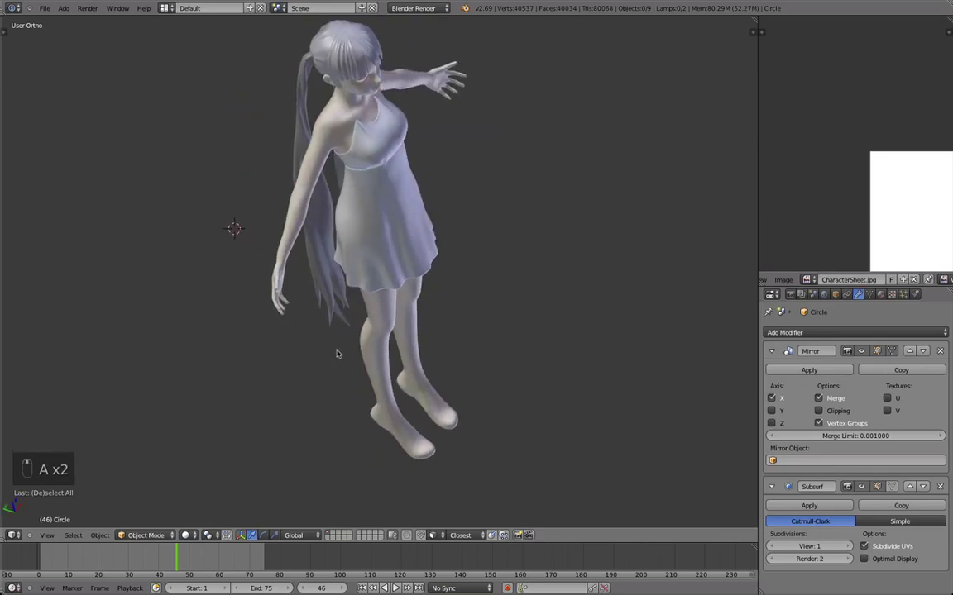
middle_click_drag(326, 238, 427, 277)
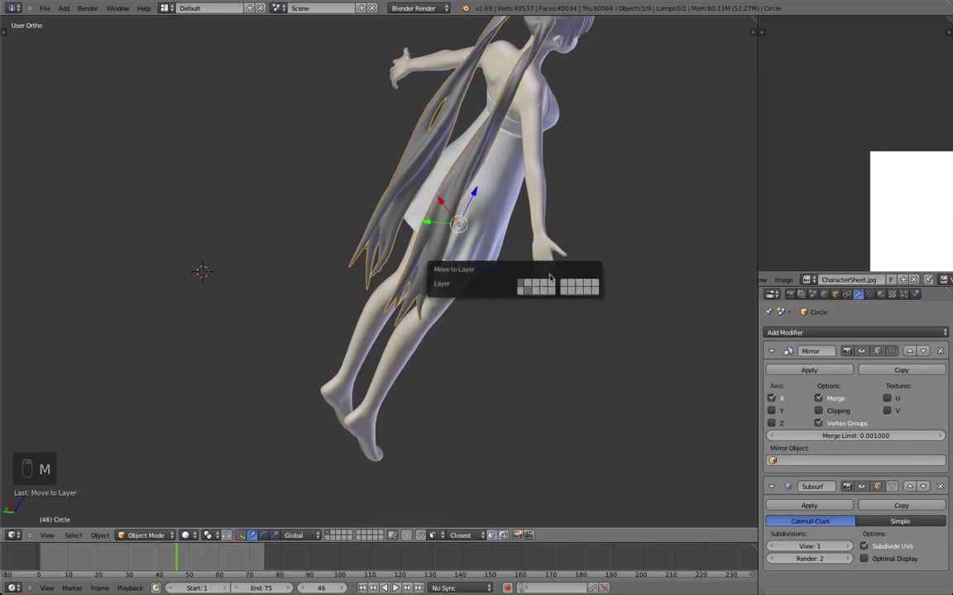
Step: Show only layer 2 with the ponytails, clear the object selection and open the ponytail mesh for editing
key("2")
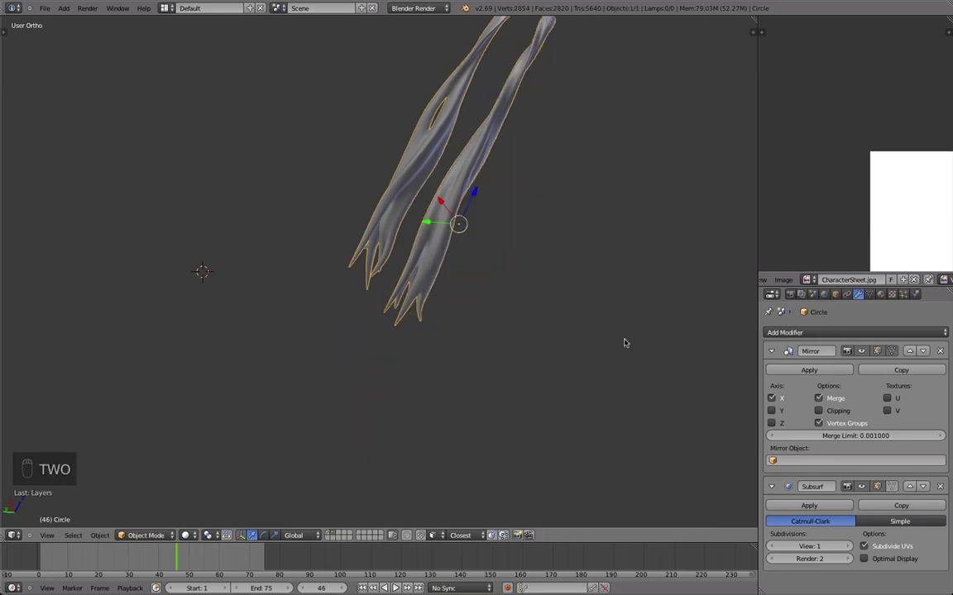
middle_click_drag(626, 340, 264, 287)
key("a")
key("minus")
middle_click_drag(486, 280, 377, 309)
scroll(425, 283, "up", 7)
key("Tab")
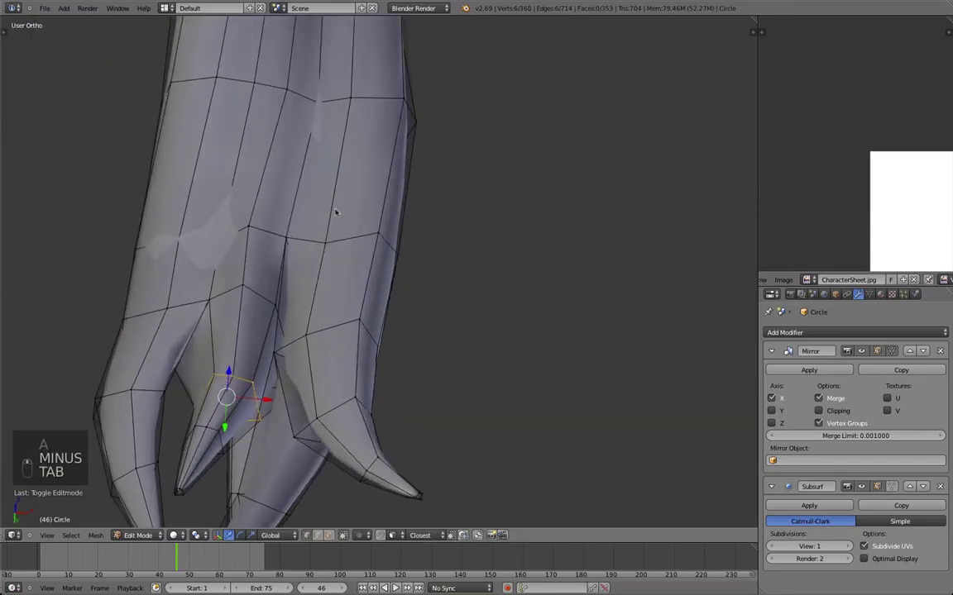
Step: Reposition individual vertices and an edge on the broad surface above the strand tips
middle_click_drag(334, 211, 368, 224)
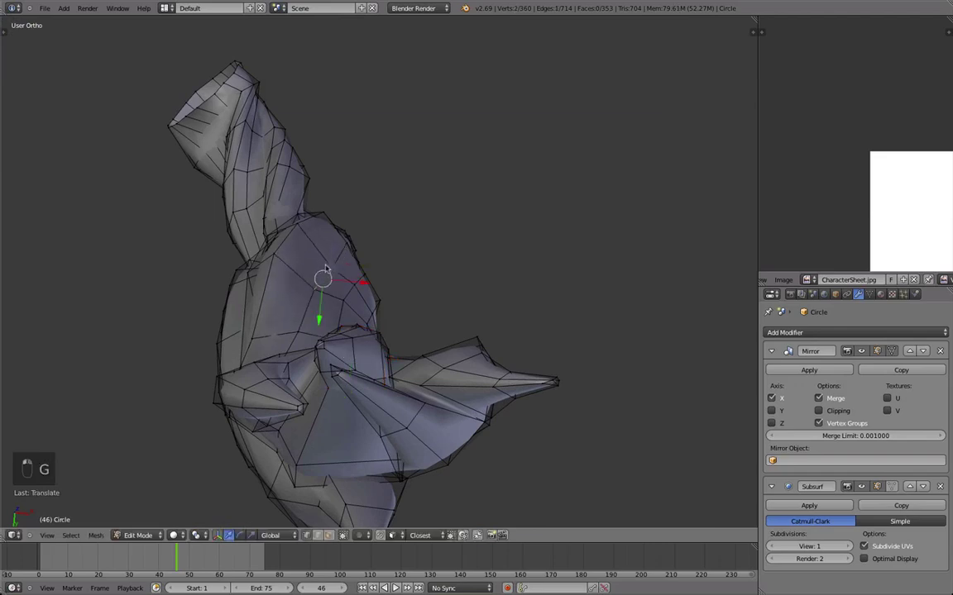
middle_click_drag(325, 268, 316, 299)
key("g")
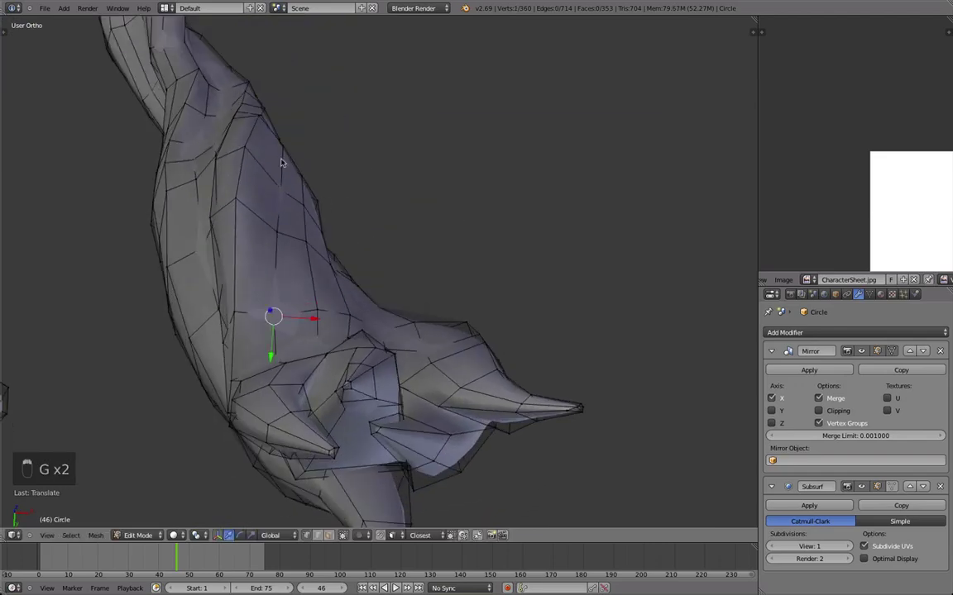
middle_click_drag(281, 163, 520, 133)
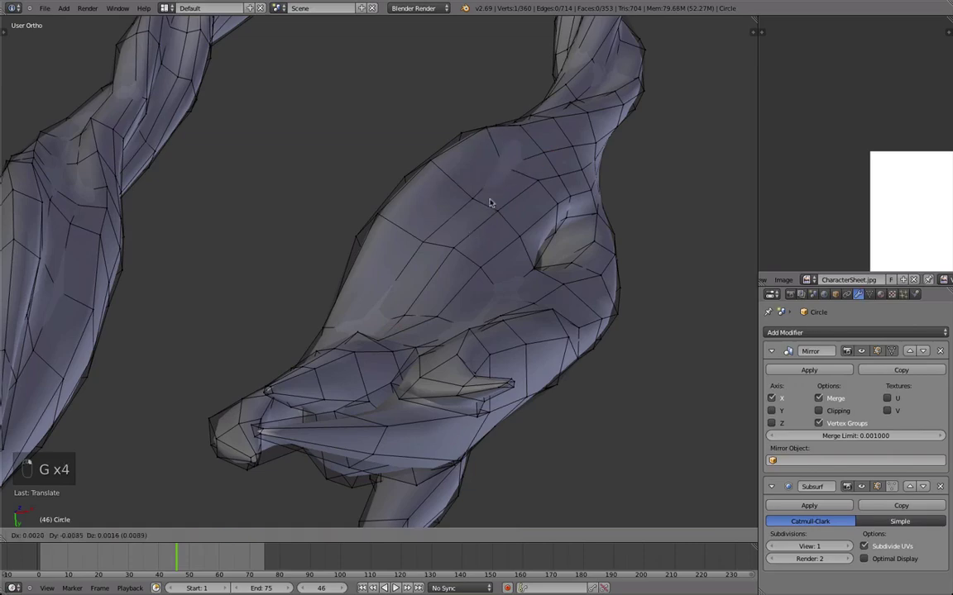
key("g")
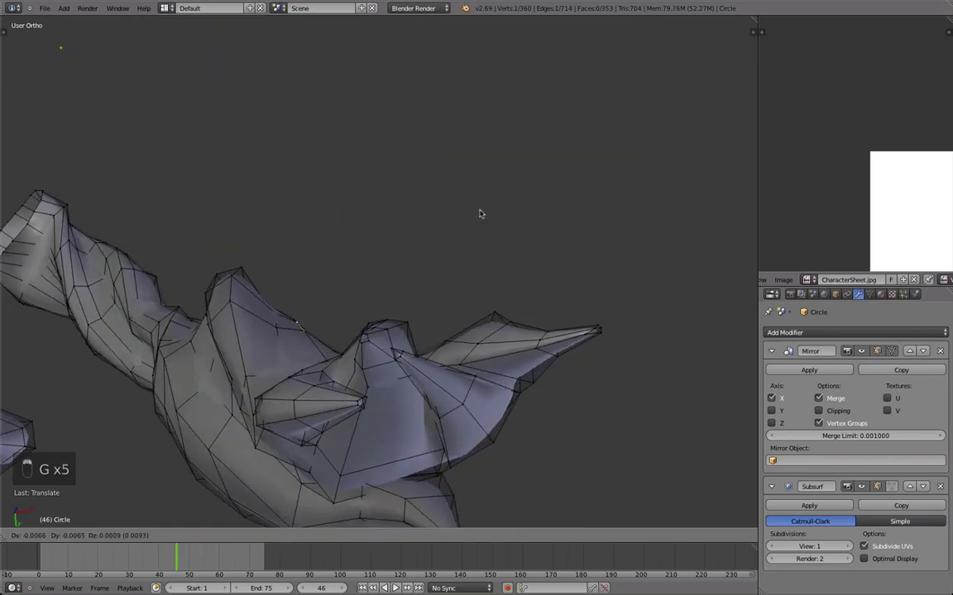
Step: Move vertices along the outer side of the lower ponytail and return to object mode
middle_click_drag(430, 237, 468, 228)
key("minus")
scroll(488, 221, "down", 5)
right_click(476, 222)
key("g")
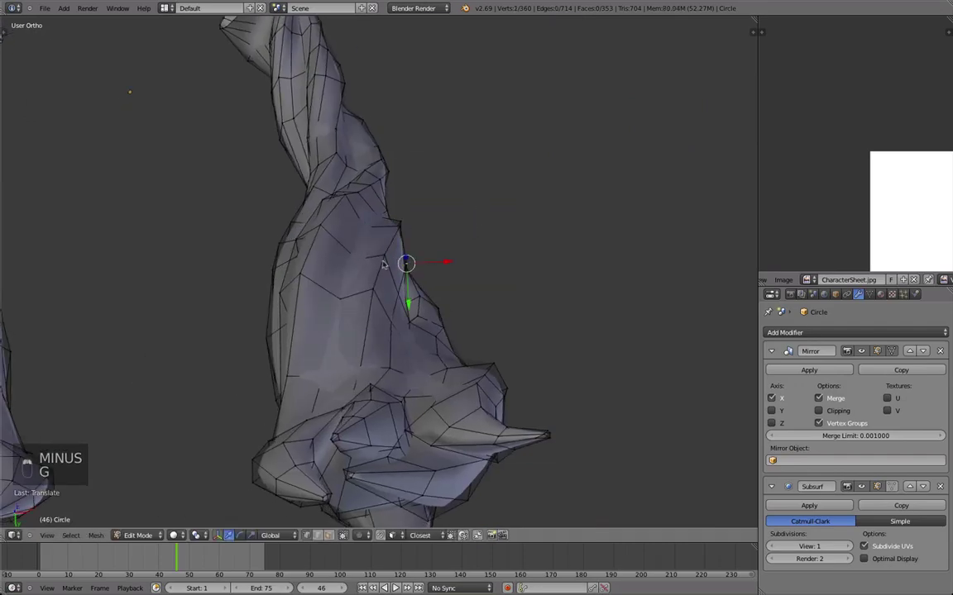
key("Tab")
middle_click_drag(388, 299, 480, 319)
scroll(481, 320, "down", 7)
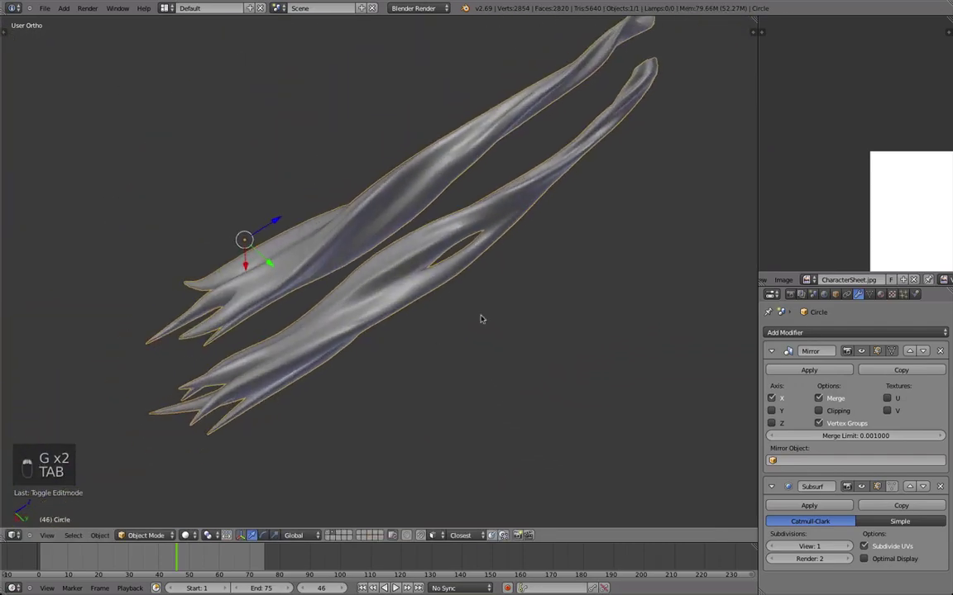
Step: Examine the smoothed ponytails and their split ends from several angles
middle_click_drag(417, 289, 354, 183)
scroll(354, 183, "up", 2)
scroll(354, 184, "up", 5)
middle_click_drag(405, 240, 357, 175)
scroll(358, 175, "down", 5)
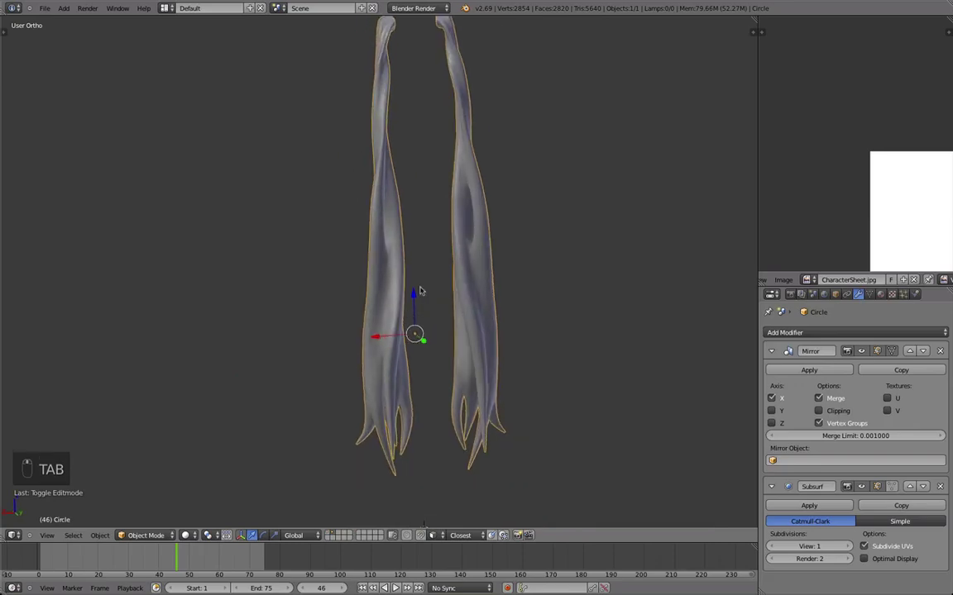
scroll(420, 291, "up", 3)
middle_click_drag(420, 292, 411, 239)
Step: Slide an edge in the upper twisted section of the ponytail, comparing edit mode with the smoothed shape
key("Tab")
key("Tab")
key("Tab")
scroll(432, 260, "up", 2)
scroll(338, 361, "up", 2)
scroll(385, 181, "up", 2)
scroll(386, 181, "down", 4)
key("Tab")
key("Tab")
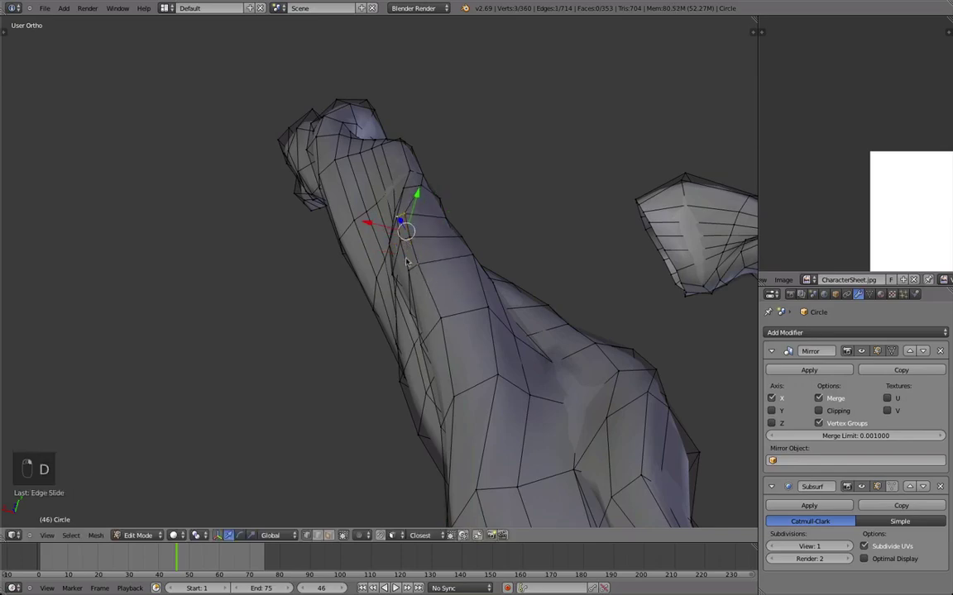
Step: Leave mesh editing, clear the object selection and review both ponytails at full length
middle_click_drag(404, 252, 299, 391)
scroll(574, 432, "down", 7)
key("Tab")
scroll(299, 392, "down", 3)
key("a")
key("a")
scroll(487, 421, "up", 5)
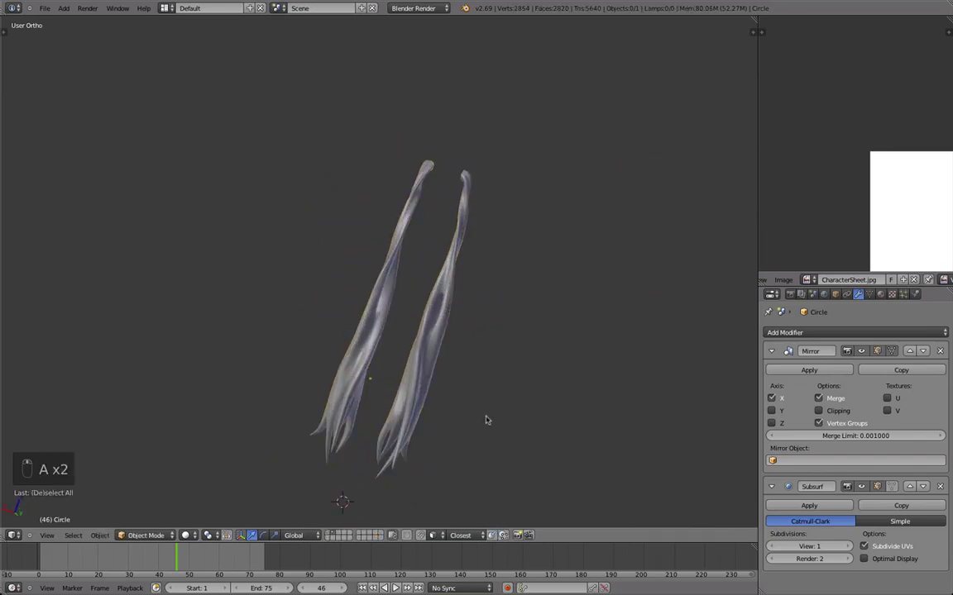
scroll(308, 253, "up", 2)
Step: Move the selected part of the ponytail mesh and check the smoothed shape in object mode
key("Tab")
middle_click_drag(309, 253, 486, 268)
scroll(365, 277, "up", 5)
key("g")
left_click(441, 164)
key("r")
right_click(502, 184)
middle_click_drag(502, 183, 539, 235)
key("Tab")
scroll(357, 296, "down", 5)
scroll(351, 315, "up", 4)
Step: Slide the edge beside the opening between the strands and check the strand in object mode
key("Tab")
scroll(539, 235, "up", 3)
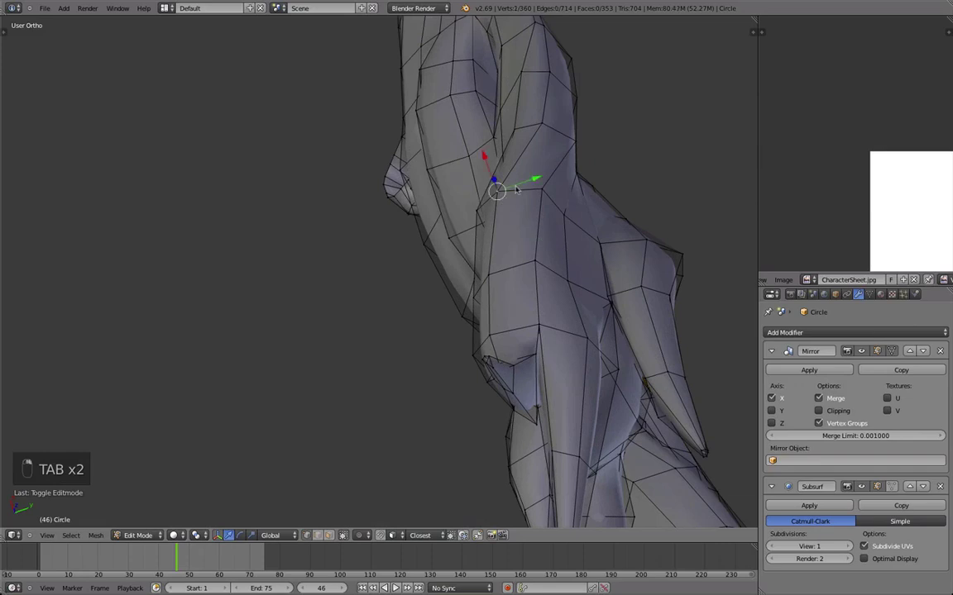
key("minus")
middle_click_drag(516, 189, 446, 173)
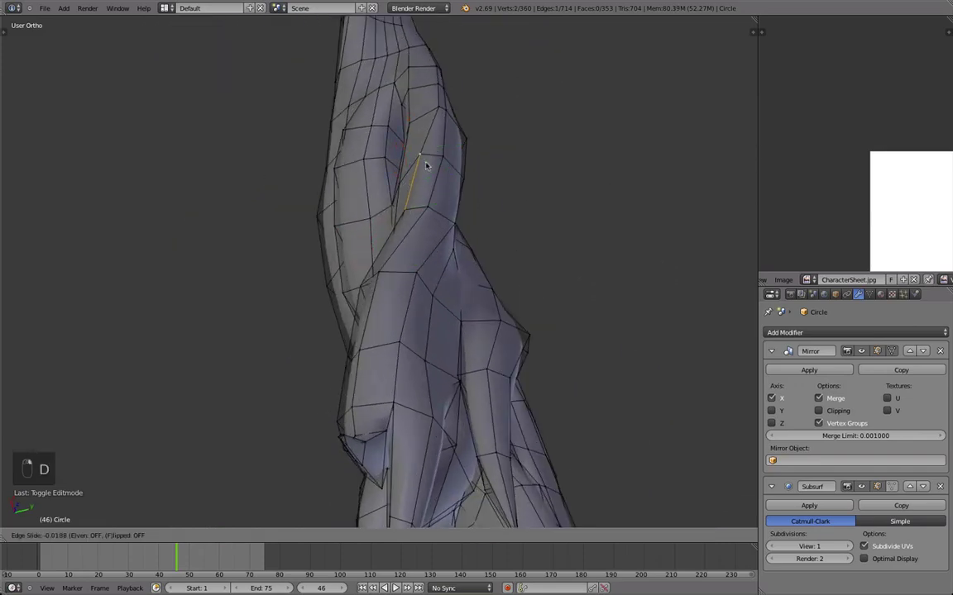
key("Tab")
middle_click_drag(433, 180, 344, 170)
key("Tab")
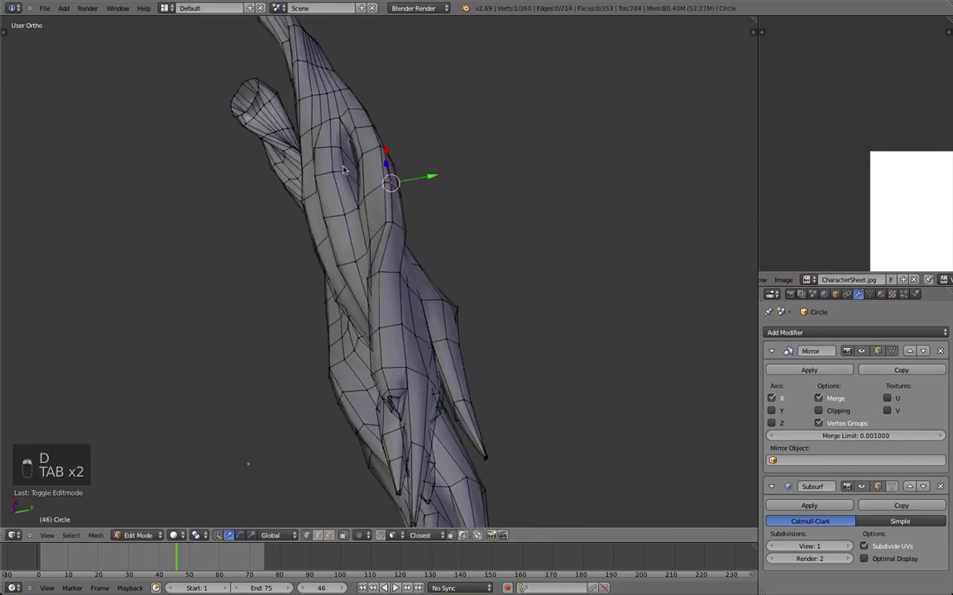
Step: Slide edges along the creases where the ponytail's strands overlap
key("minus")
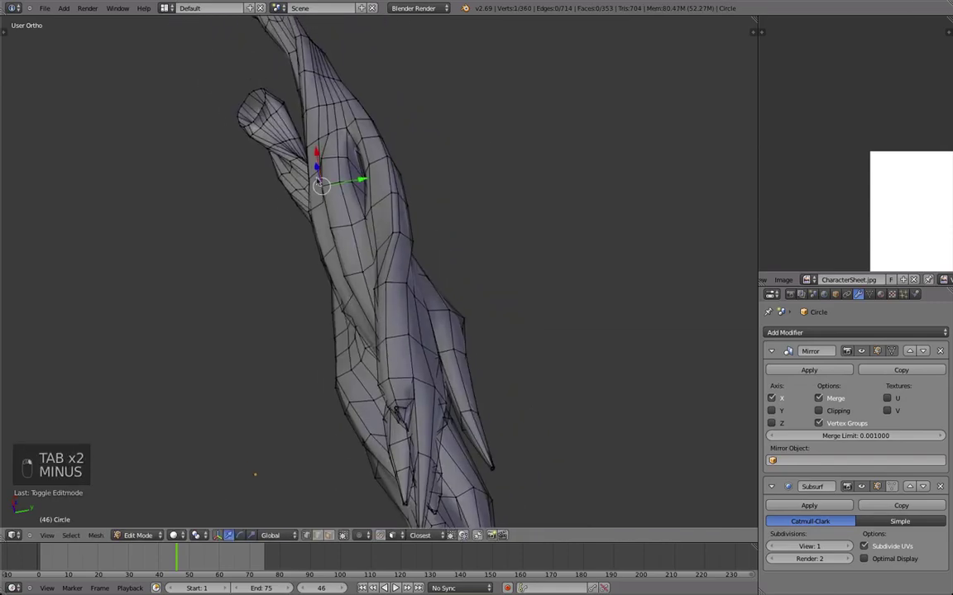
scroll(344, 162, "up", 4)
middle_click_drag(344, 161, 336, 250)
scroll(497, 373, "down", 3)
key("Tab")
key("Tab")
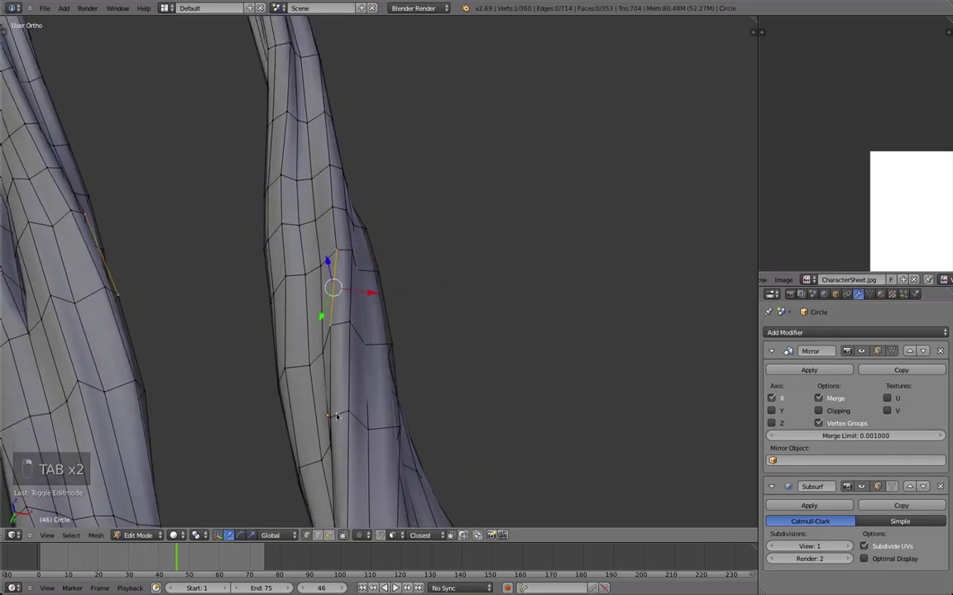
middle_click_drag(336, 416, 375, 223)
left_click(474, 334)
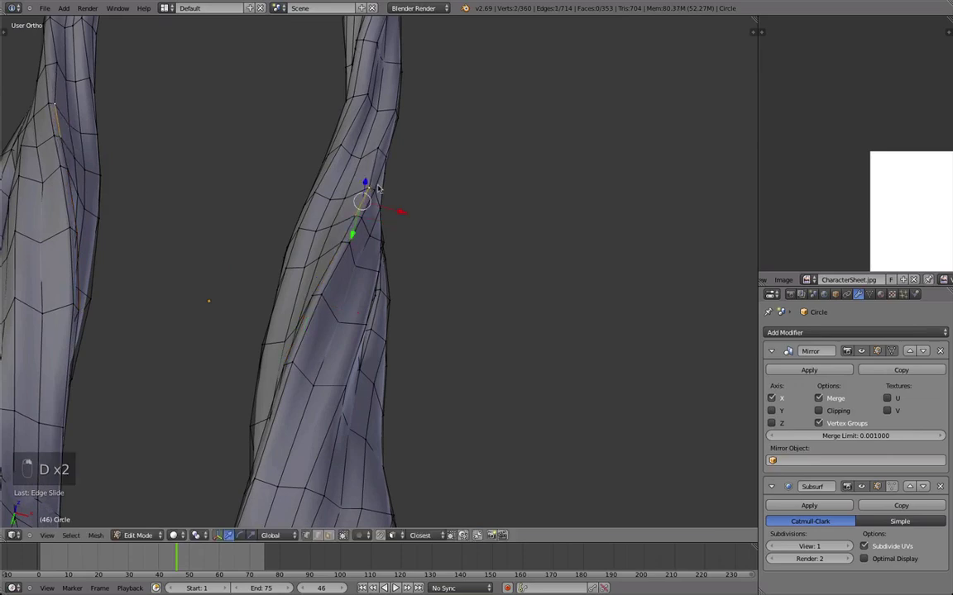
Step: Return to object mode and inspect the creases and the opening on both ponytails
key("Tab")
scroll(302, 281, "down", 3)
scroll(381, 298, "down", 5)
middle_click_drag(302, 294, 272, 294)
scroll(282, 282, "up", 5)
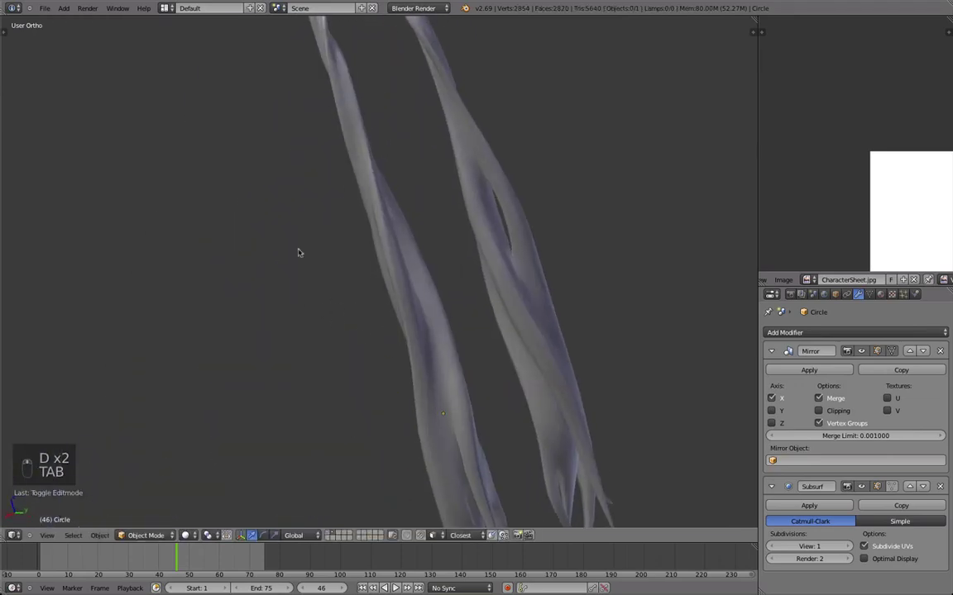
middle_click_drag(299, 253, 336, 166)
Step: Slide two connected edges along the outer ridge of a lower ponytail strand
key("Tab")
middle_click_drag(480, 315, 460, 282)
scroll(459, 276, "up", 3)
right_click(463, 276, "alt")
scroll(464, 277, "down", 1)
scroll(466, 278, "up", 4)
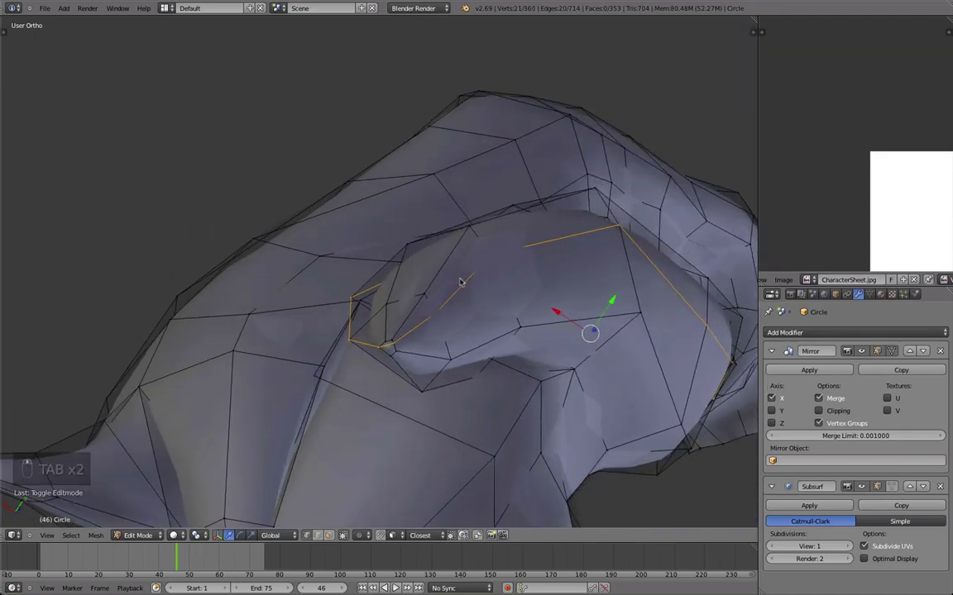
left_click(606, 197)
middle_click_drag(607, 196, 580, 303)
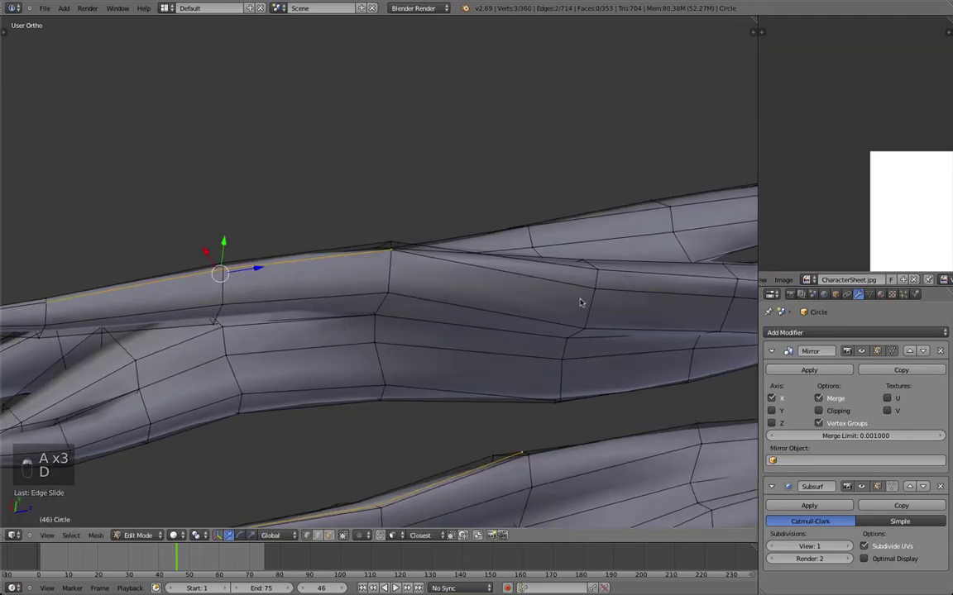
Step: Slide the ridge edges next to the ponytail's opening and check the smoothed shape in object mode
right_click(733, 287, "shift")
middle_click_drag(750, 298, 440, 302, "shift")
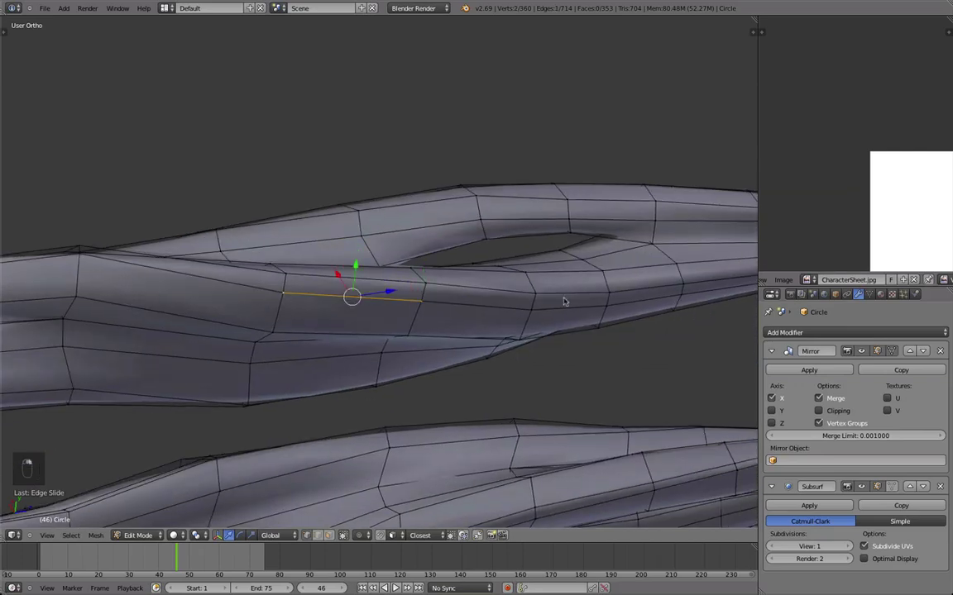
scroll(576, 304, "down", 8)
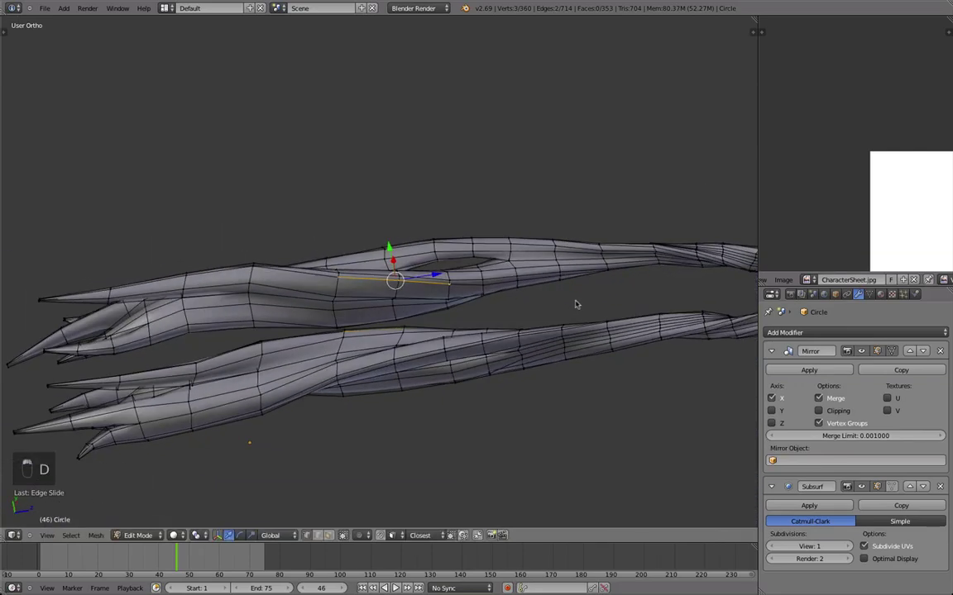
key("Tab")
scroll(329, 349, "up", 7)
middle_click_drag(353, 357, 411, 307)
key("Tab")
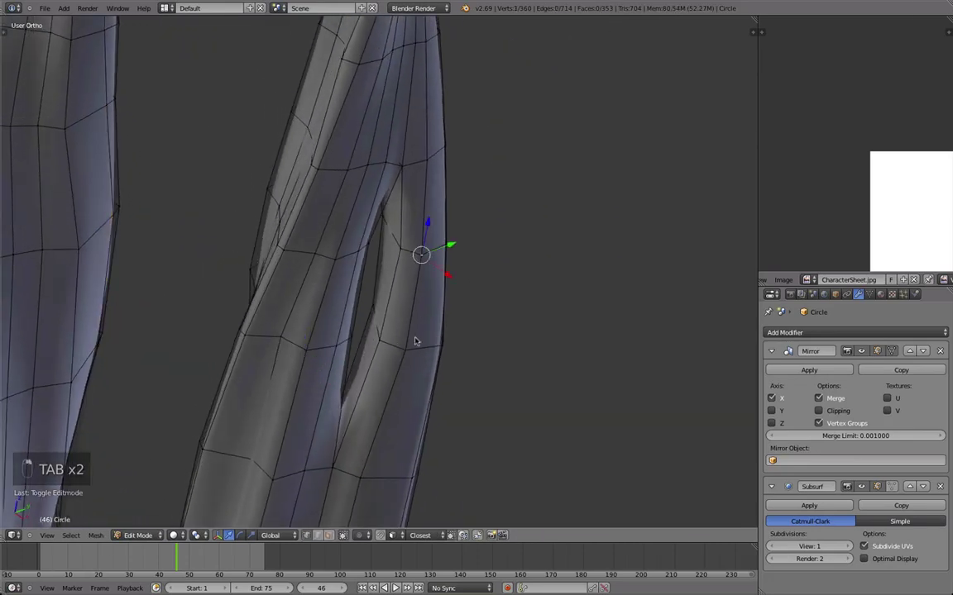
Step: Reposition a narrow face near the top of the ponytail, clear the selection and return to object mode
key("Tab")
middle_click_drag(389, 352, 337, 329)
key("Tab")
key("Tab")
key("Tab")
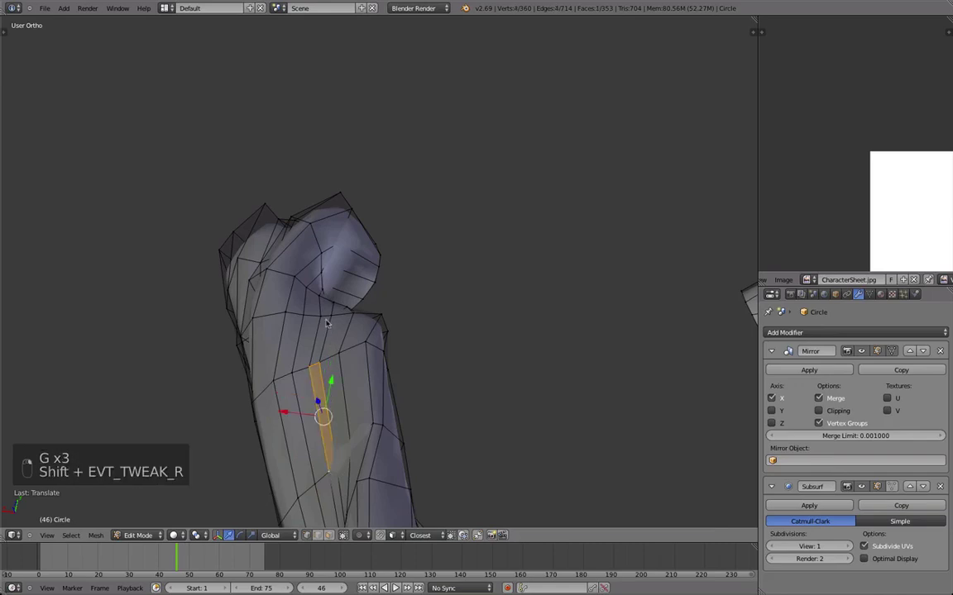
middle_click_drag(323, 320, 430, 310)
key("Tab")
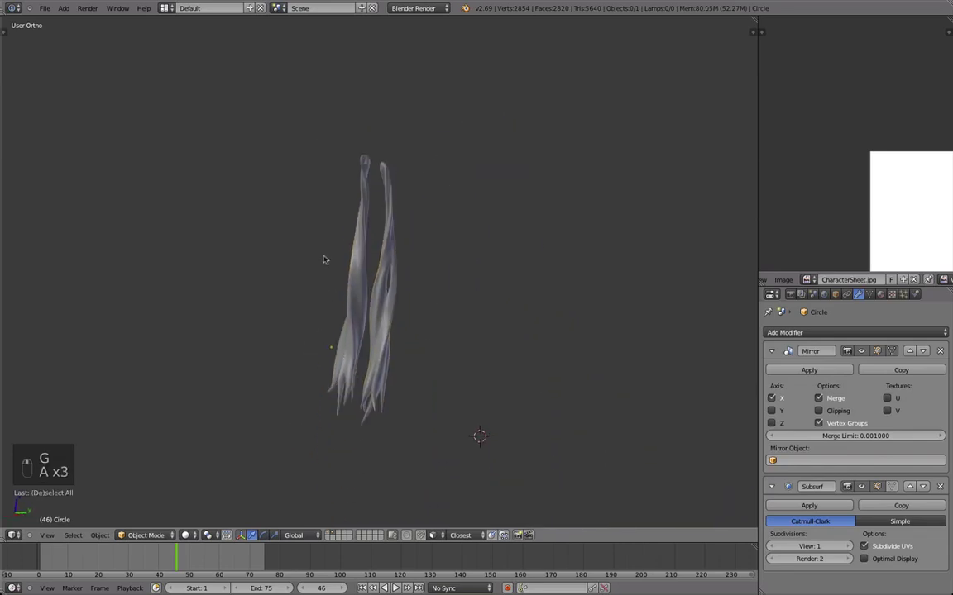
Step: Examine both ponytails from several angles for remaining uneven areas
middle_click_drag(401, 278, 305, 232)
scroll(445, 159, "up", 2)
middle_click_drag(445, 158, 513, 303)
scroll(472, 165, "down", 4)
scroll(446, 207, "up", 3)
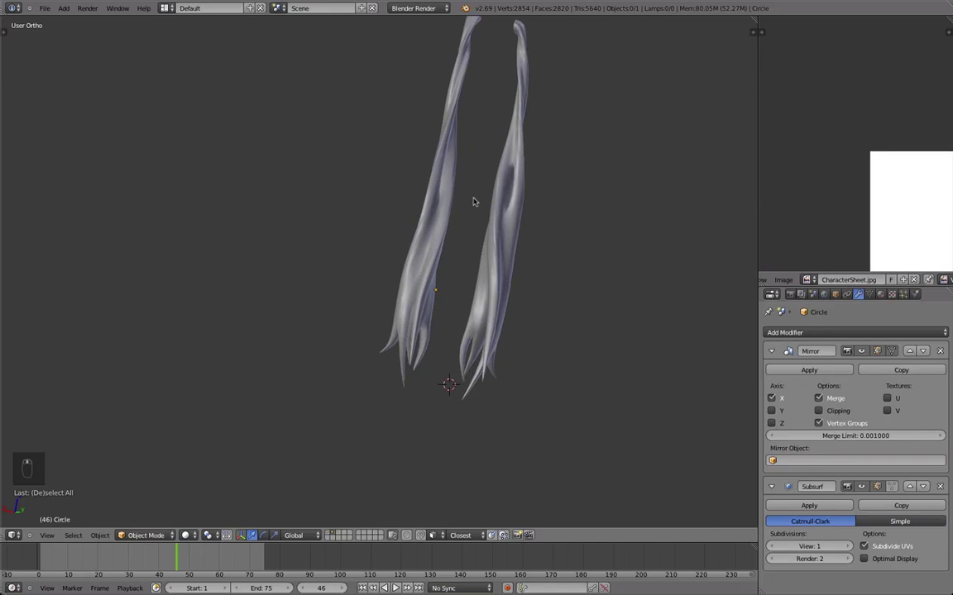
middle_click_drag(446, 205, 471, 324)
scroll(422, 159, "up", 3)
Step: Slide, rotate and move edges on the strand beside the opening, then return to object mode
key("Tab")
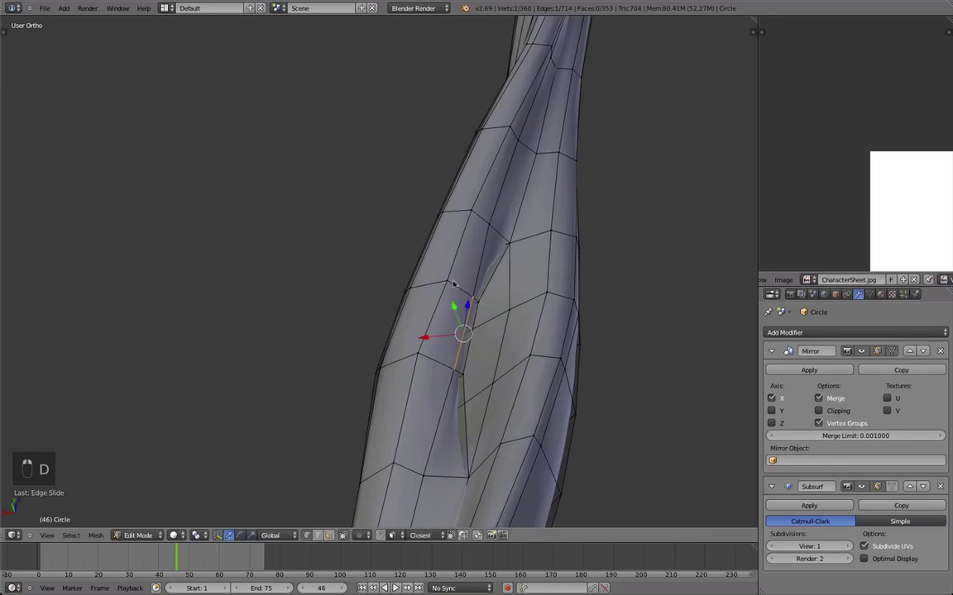
middle_click_drag(369, 367, 524, 354)
key("r")
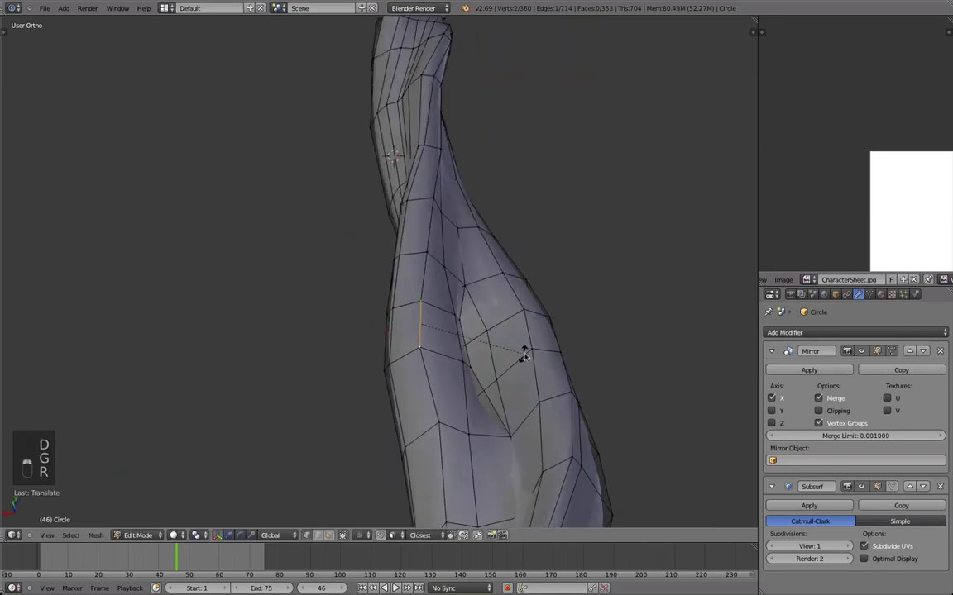
key("g")
middle_click_drag(473, 374, 390, 275)
key("Tab")
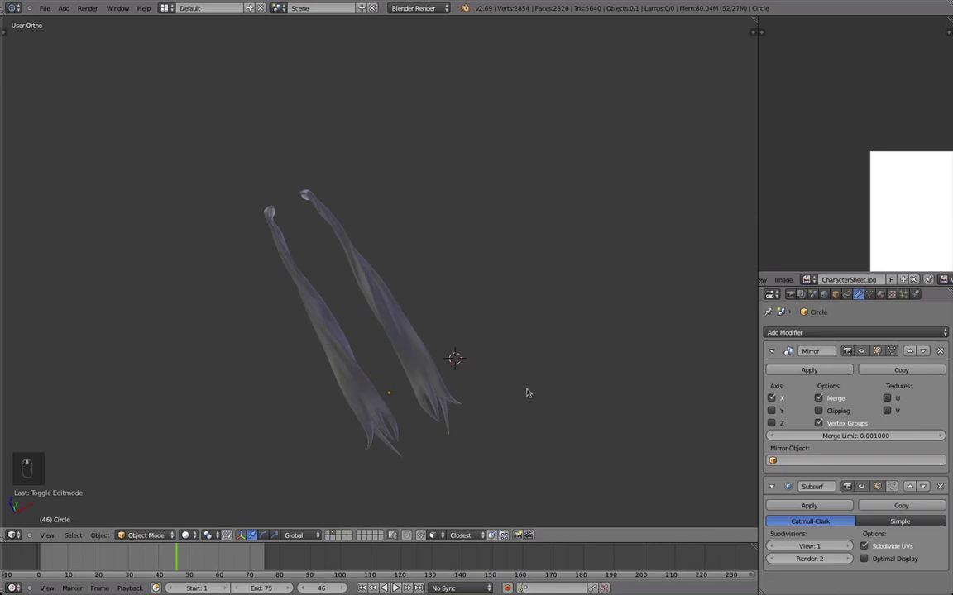
Step: Show layer 1 together with the ponytails and view the whole character from side and back
key("1")
middle_click_drag(494, 334, 502, 313)
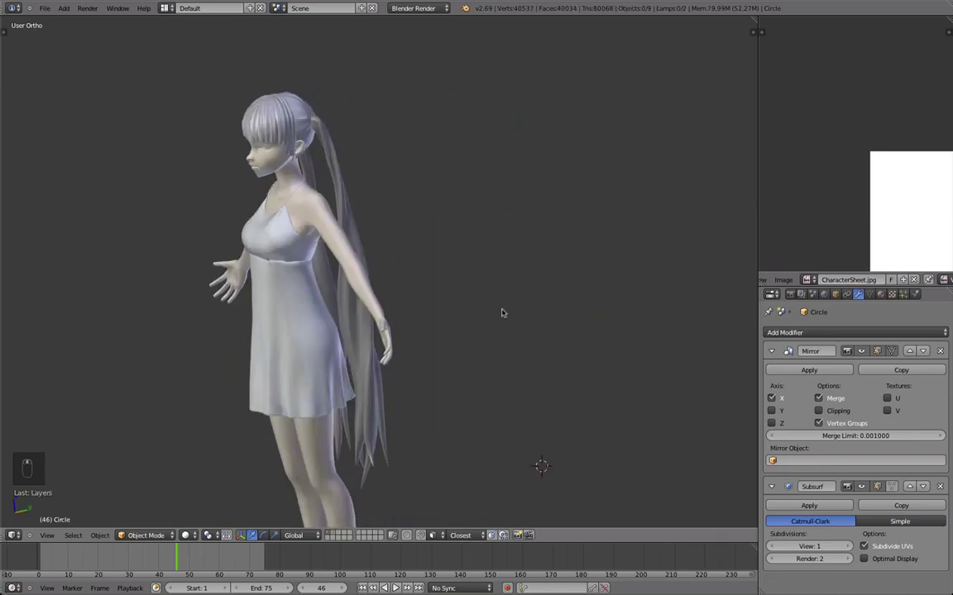
scroll(362, 306, "down", 3)
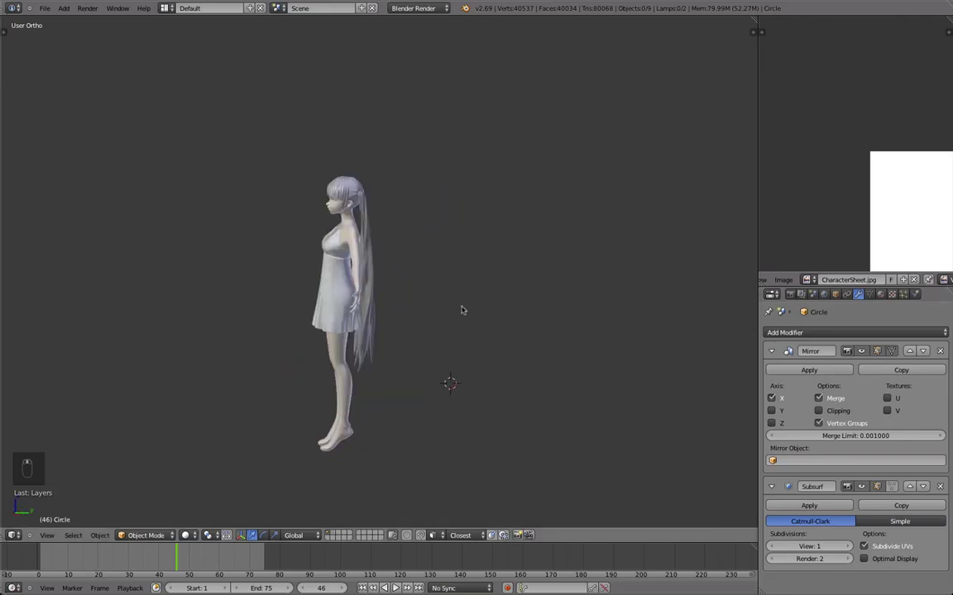
scroll(460, 316, "up", 5)
mouse_move(451, 336)
middle_mouse_down()
mouse_move(289, 335)
mouse_move(391, 358)
mouse_move(456, 346)
middle_mouse_up()
scroll(456, 346, "down", 2)
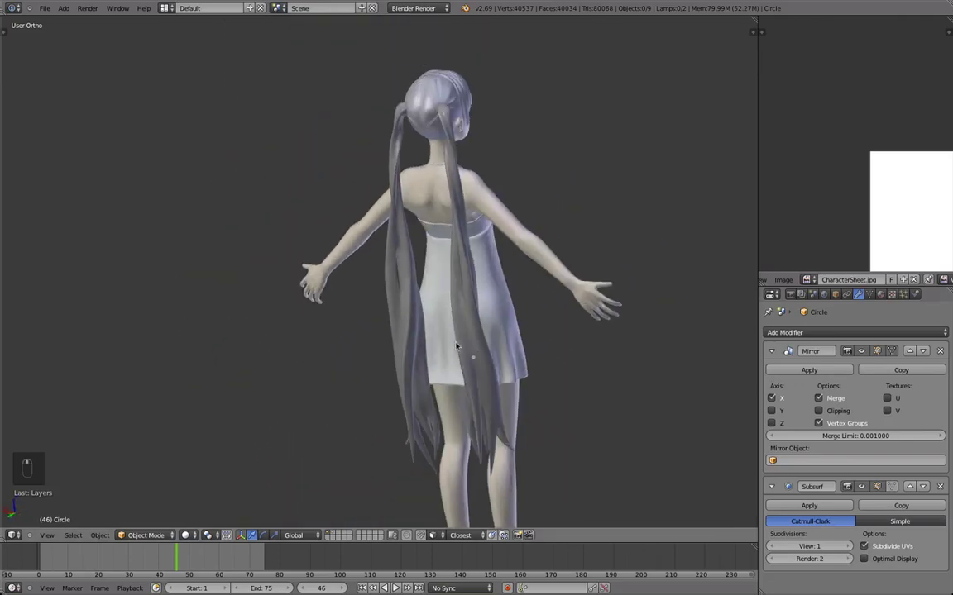
Step: Switch the view to perspective and check the character's full profile with the hair
key("KP_5")
middle_click_drag(572, 349, 592, 273)
scroll(457, 353, "down", 1)
scroll(423, 261, "down", 1)
scroll(568, 300, "up", 2)
scroll(404, 316, "down", 2)
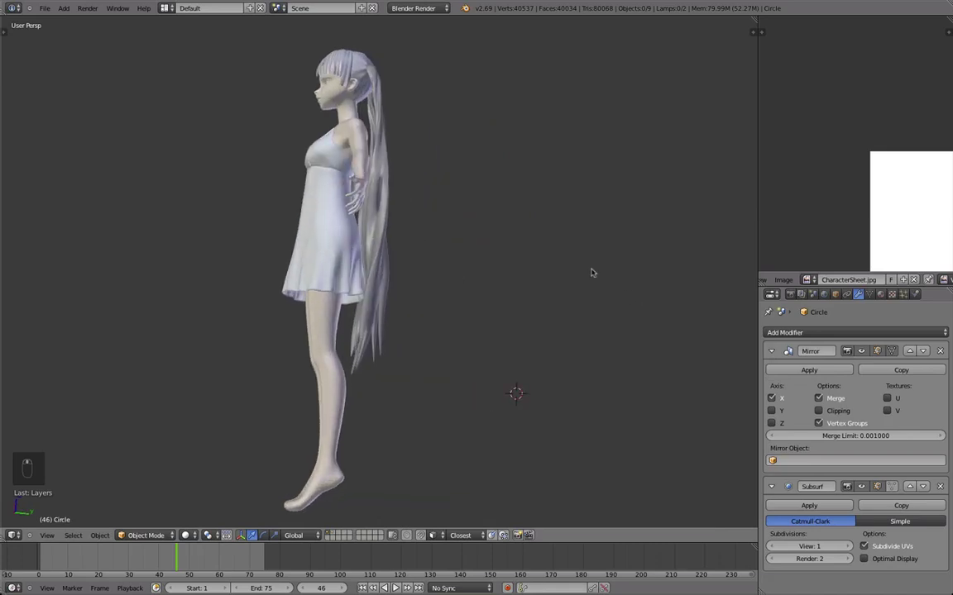
Step: Examine the hair cap and the ponytail roots around and above the character's head
middle_click_drag(497, 272, 424, 382)
scroll(354, 320, "up", 2)
scroll(423, 383, "up", 3)
middle_click_drag(420, 191, 402, 241)
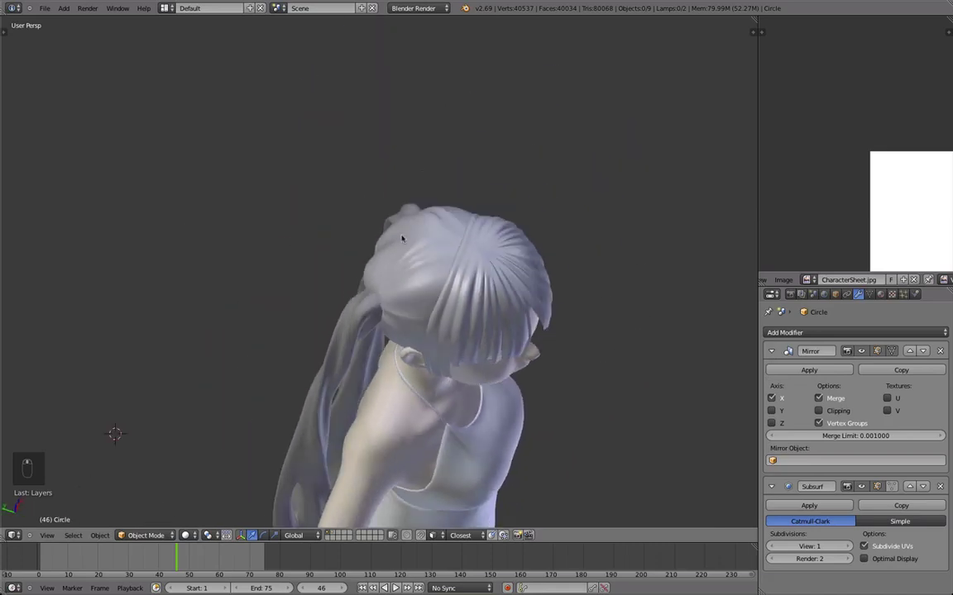
scroll(361, 393, "down", 3)
middle_click_drag(361, 392, 292, 424)
scroll(292, 424, "up", 2)
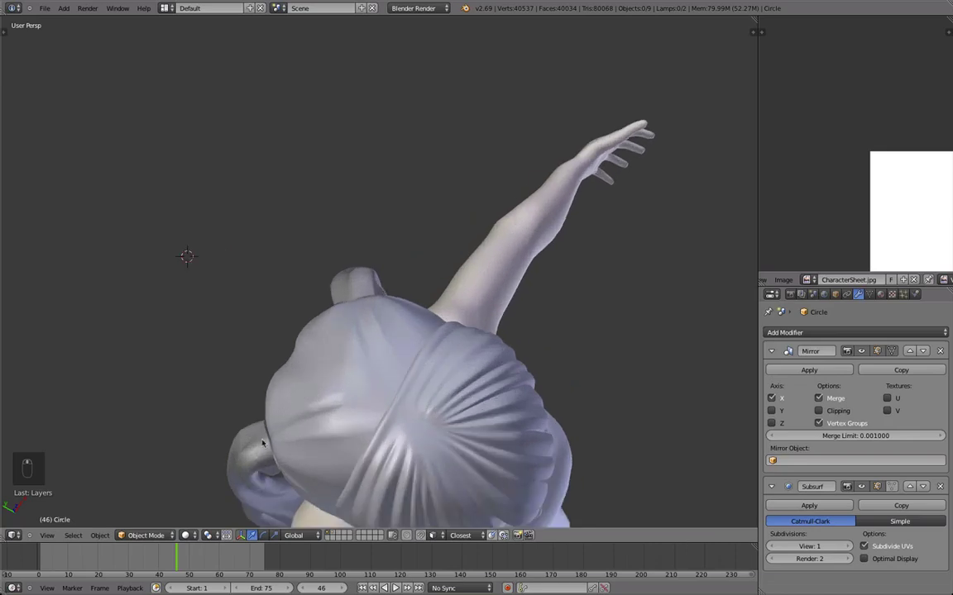
middle_click_drag(278, 308, 171, 337)
middle_click_drag(332, 349, 360, 304)
Step: Switch the viewport to textured shading and view the full character from the front
key("alt+z")
mouse_move(507, 313)
middle_mouse_down()
mouse_move(532, 323)
mouse_move(276, 319)
mouse_move(515, 358)
mouse_move(372, 357)
mouse_move(431, 300)
middle_mouse_up()
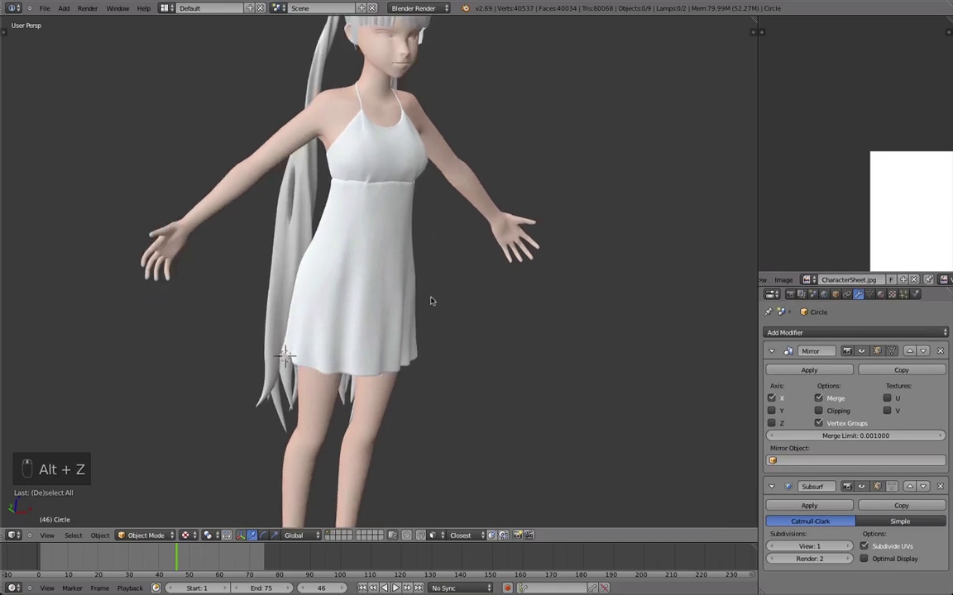
scroll(432, 300, "down", 2)
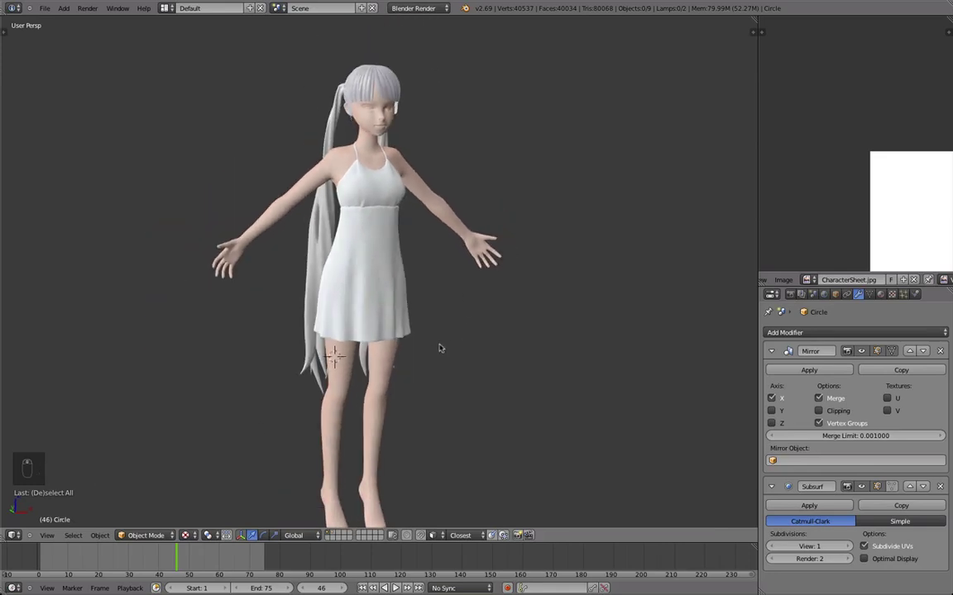